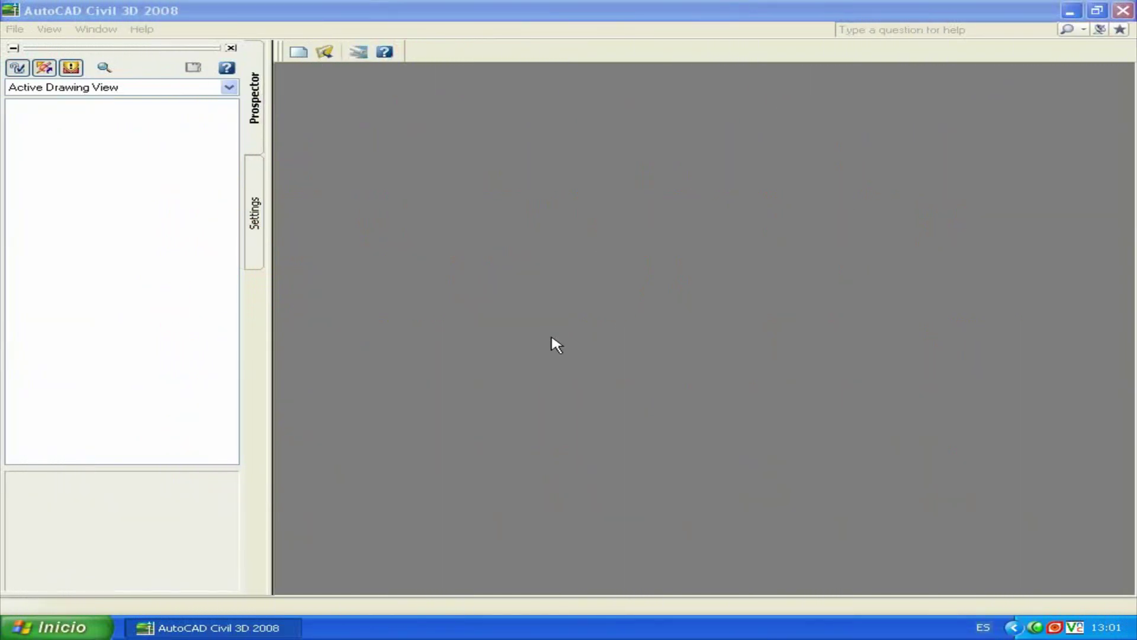
Open the File menu in the empty Civil 3D workspace
left_click(14, 30)
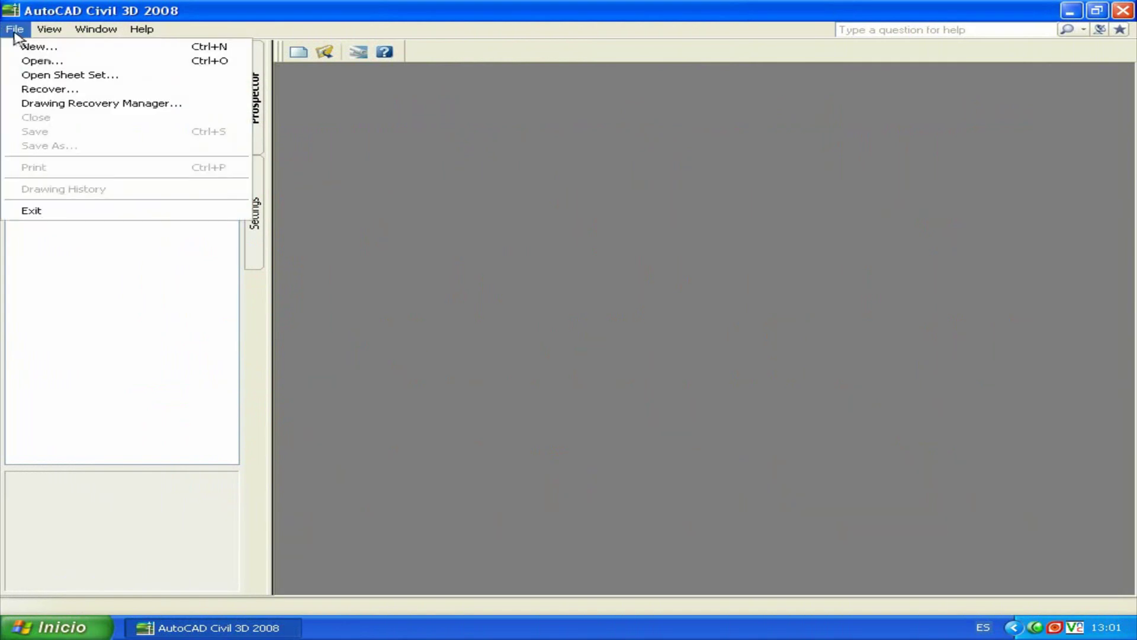
Create a new drawing from the acadiso.dwt template
left_click(22, 46)
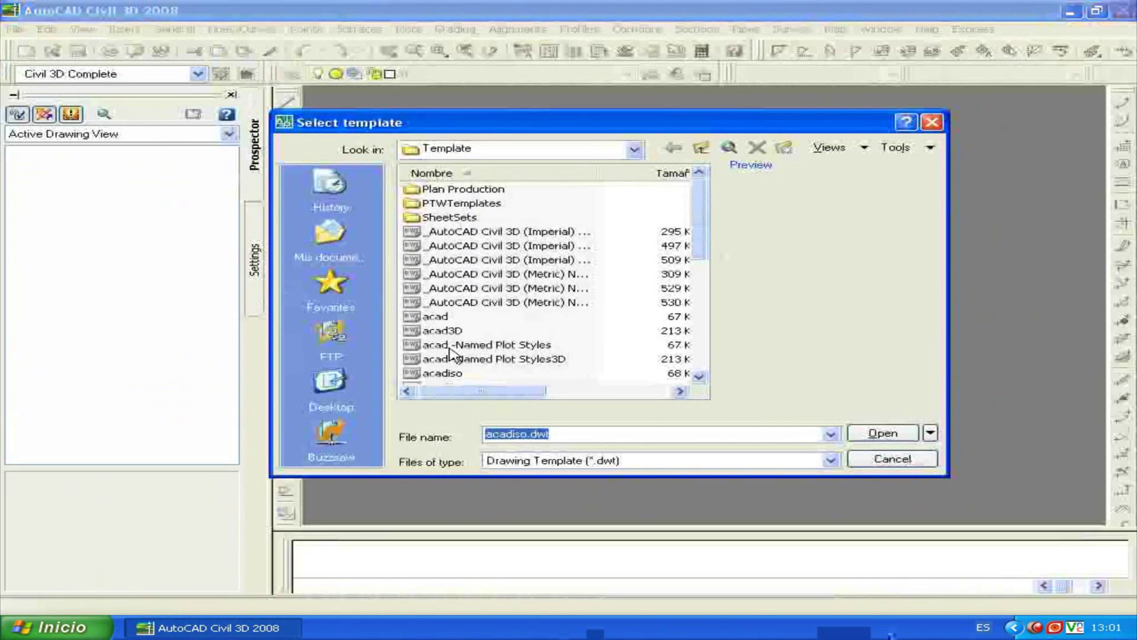
left_click(444, 373)
left_click(876, 435)
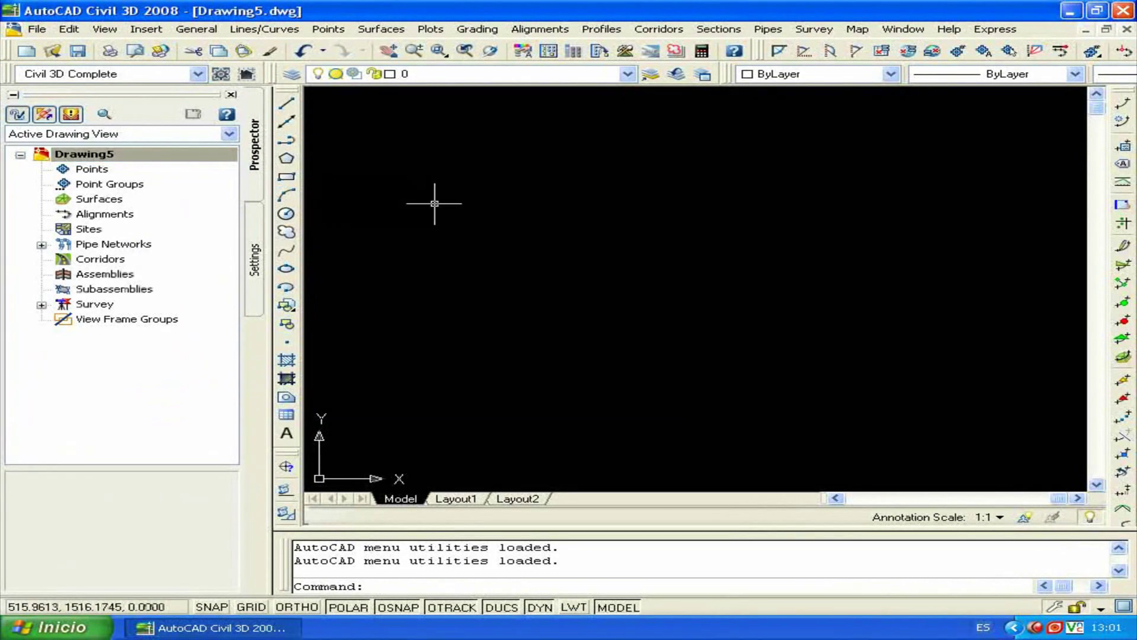
Insert CurvasNivel2 exploded at 0,0,0 with the I command, then zoom extents
type("i")
key("Return")
left_click(647, 224)
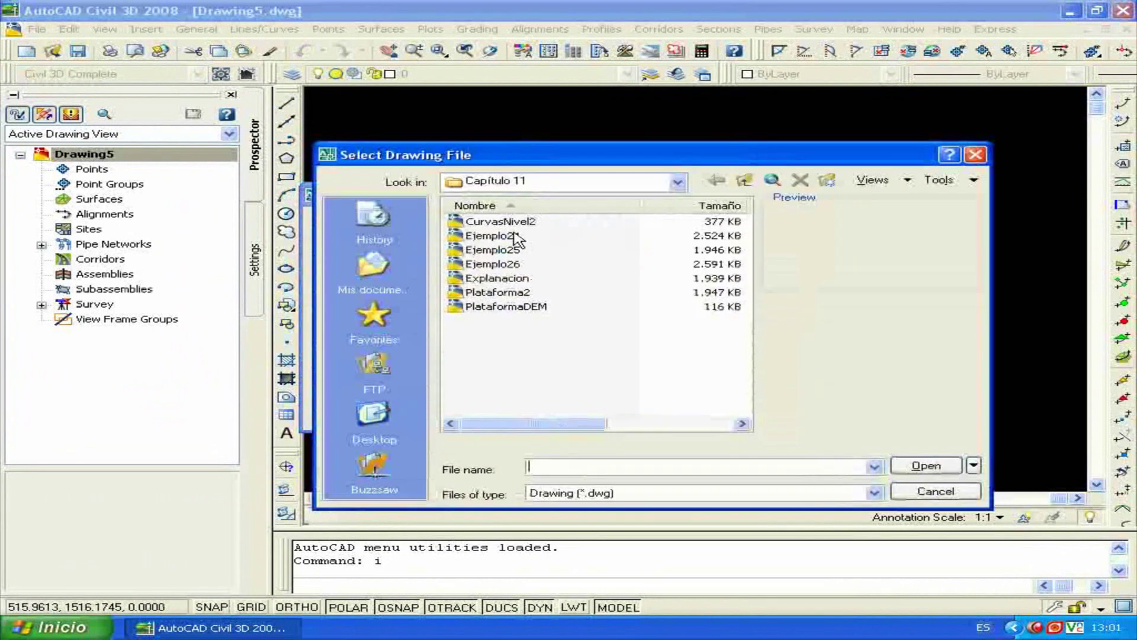
left_click(513, 227)
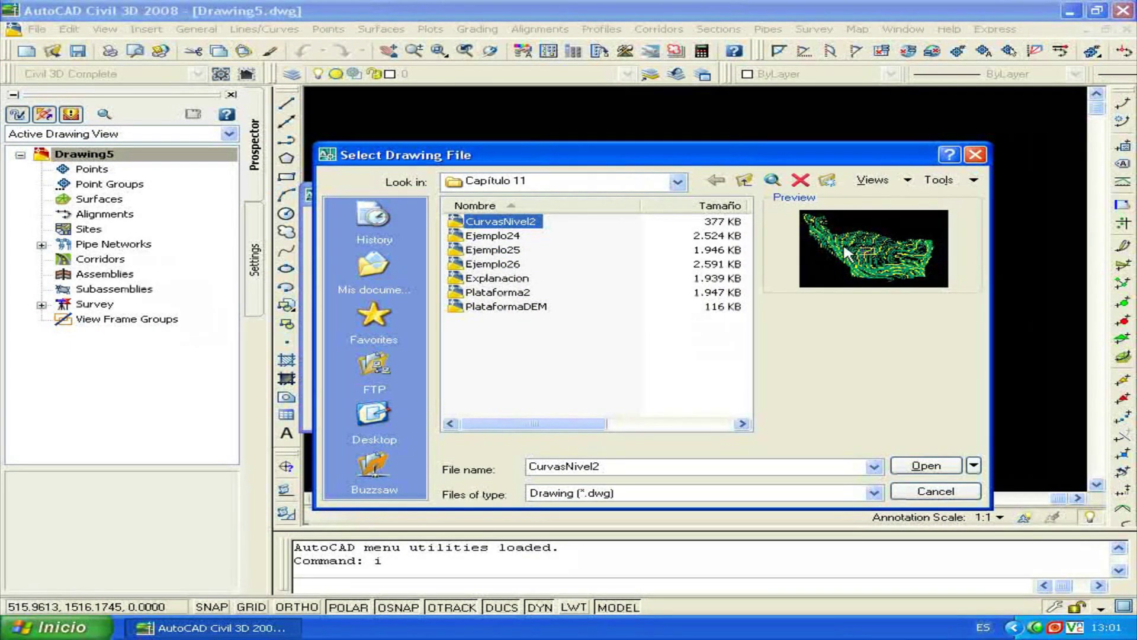
left_click(895, 463)
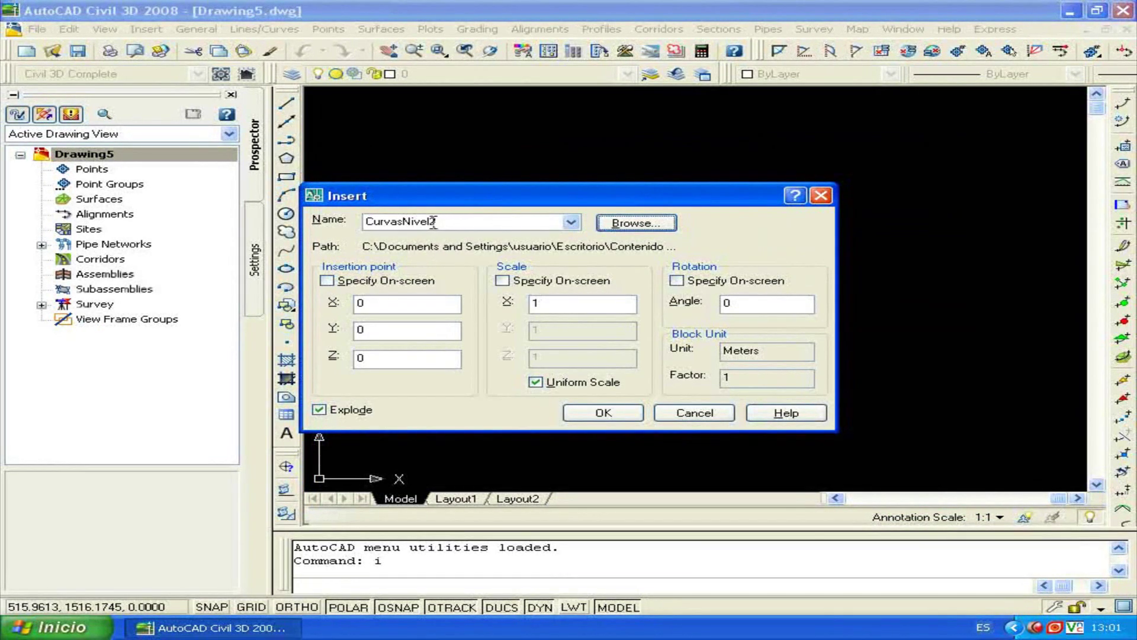
left_click(592, 413)
type("ze")
key("Return")
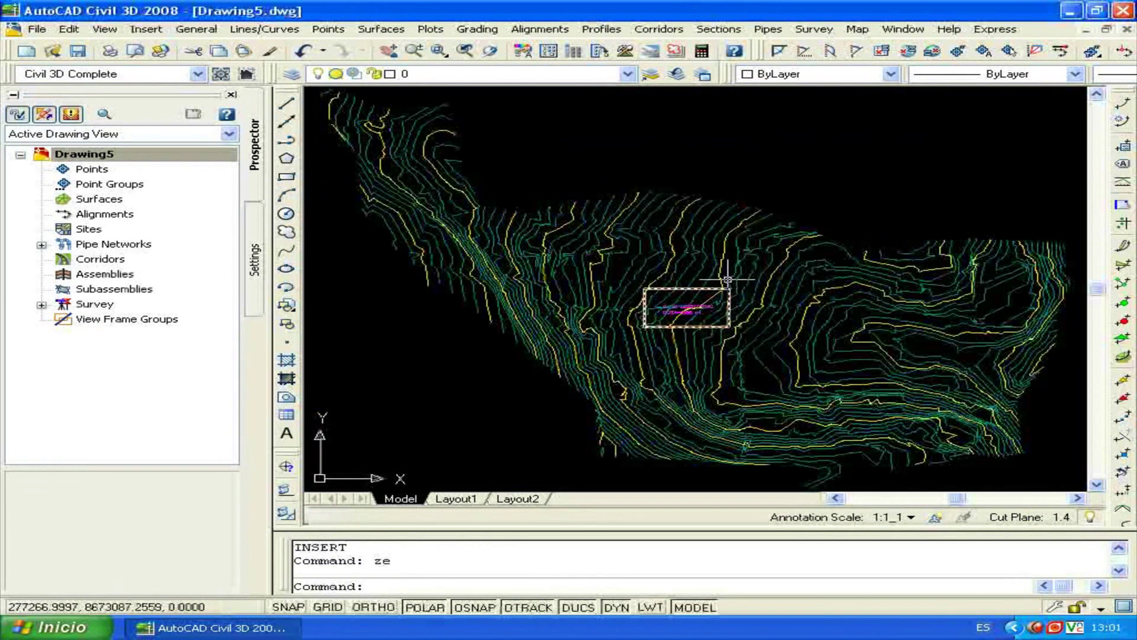
scroll(690, 266, "up", 3)
scroll(699, 284, "up", 2)
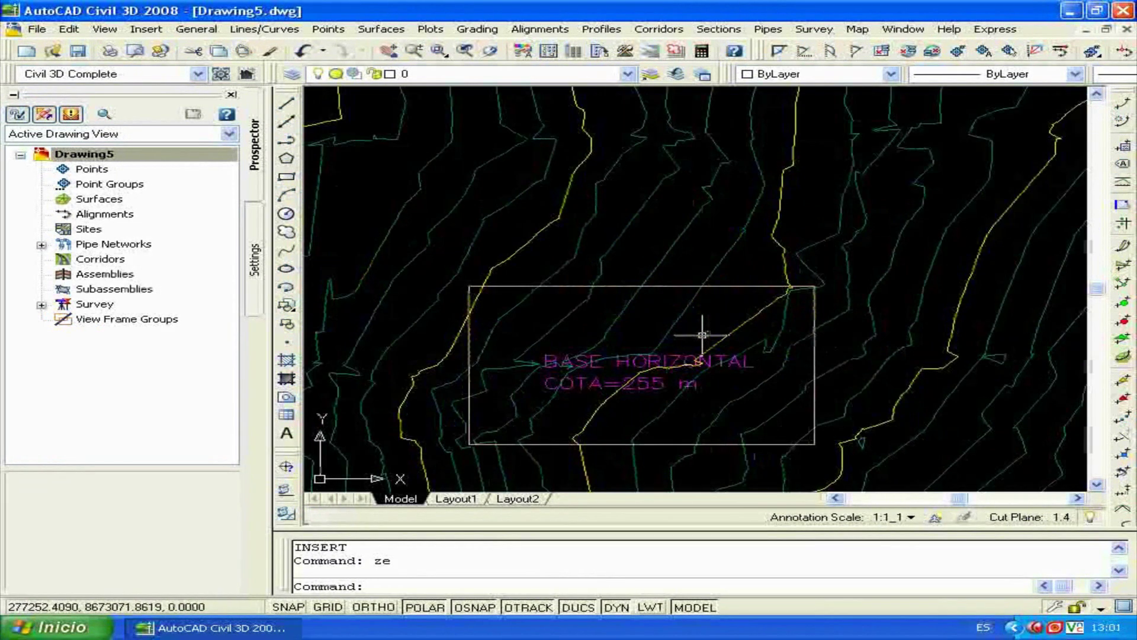
scroll(717, 255, "up", 1)
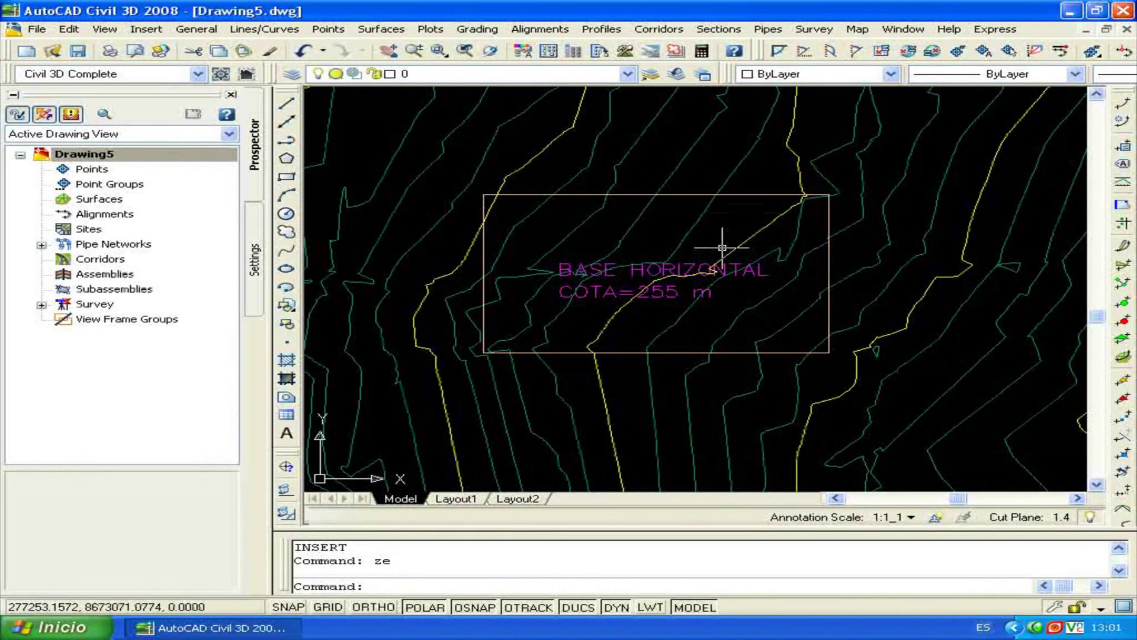
scroll(722, 248, "down", 4)
scroll(722, 247, "down", 2)
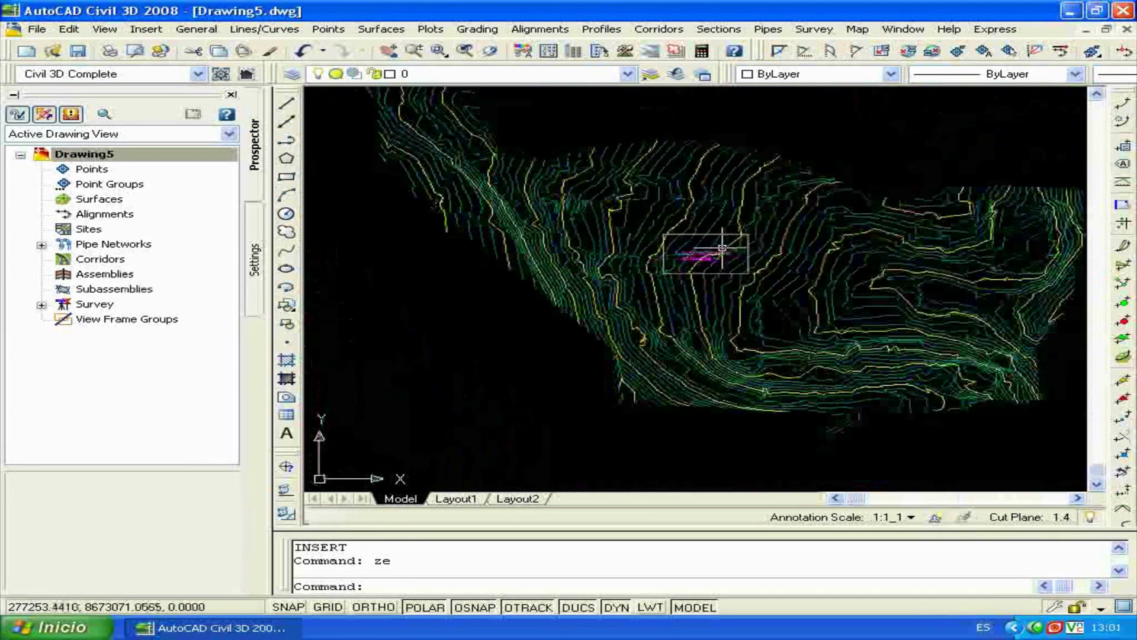
scroll(722, 247, "down", 3)
left_click(99, 199)
Create a new TIN surface named 'Terreno Natural'
right_click(99, 199)
left_click(190, 211)
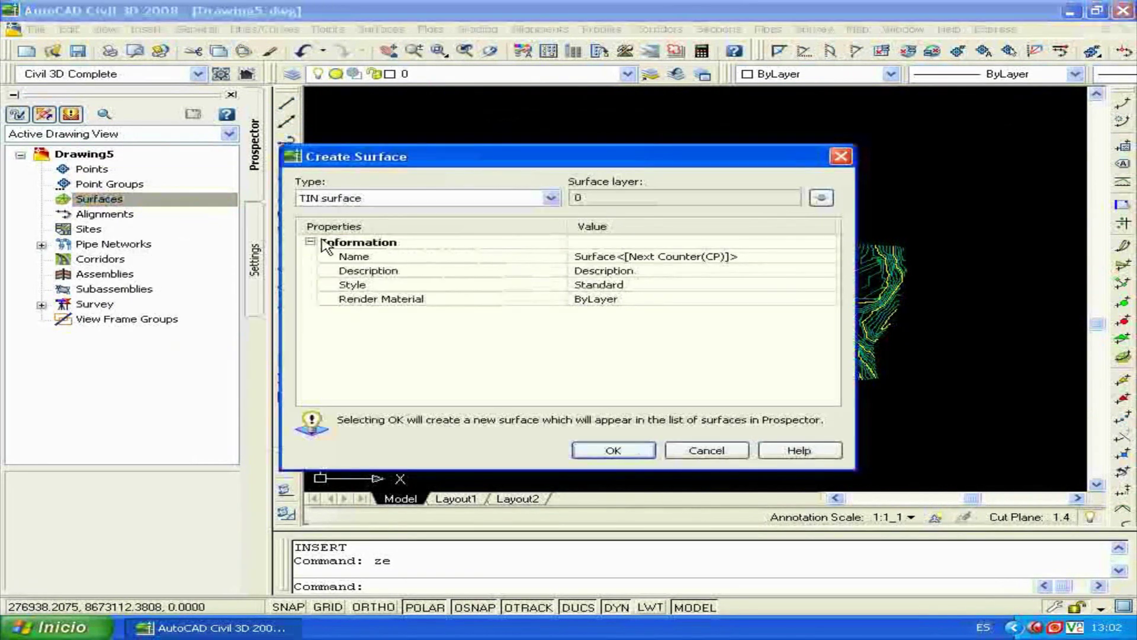
left_click(663, 258)
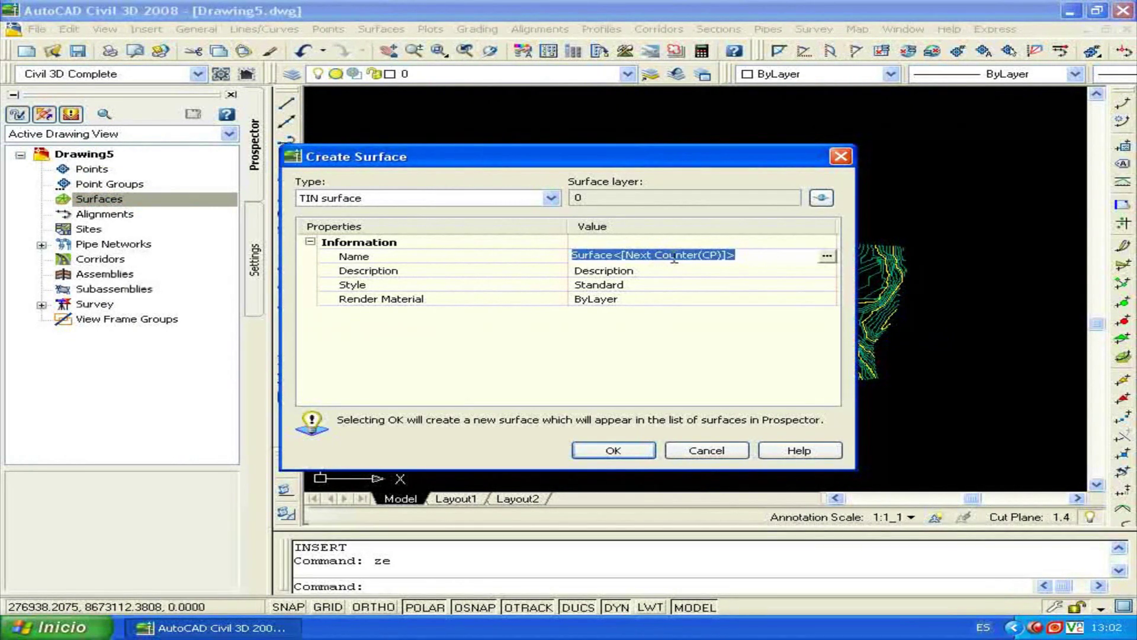
type("Terren")
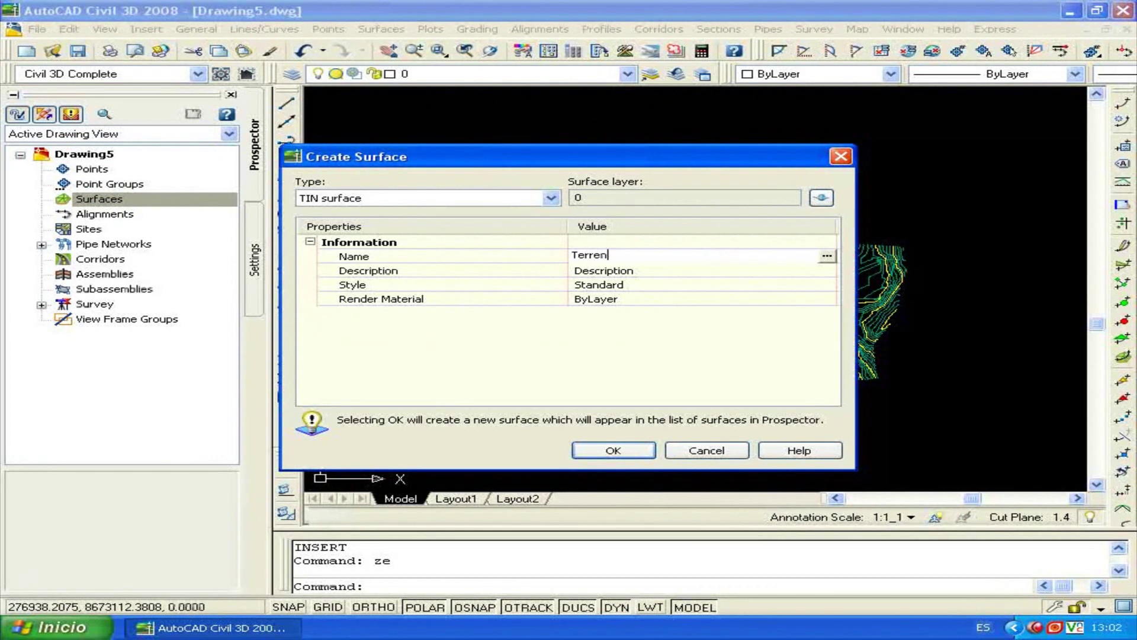
type("o Natural")
left_click(613, 450)
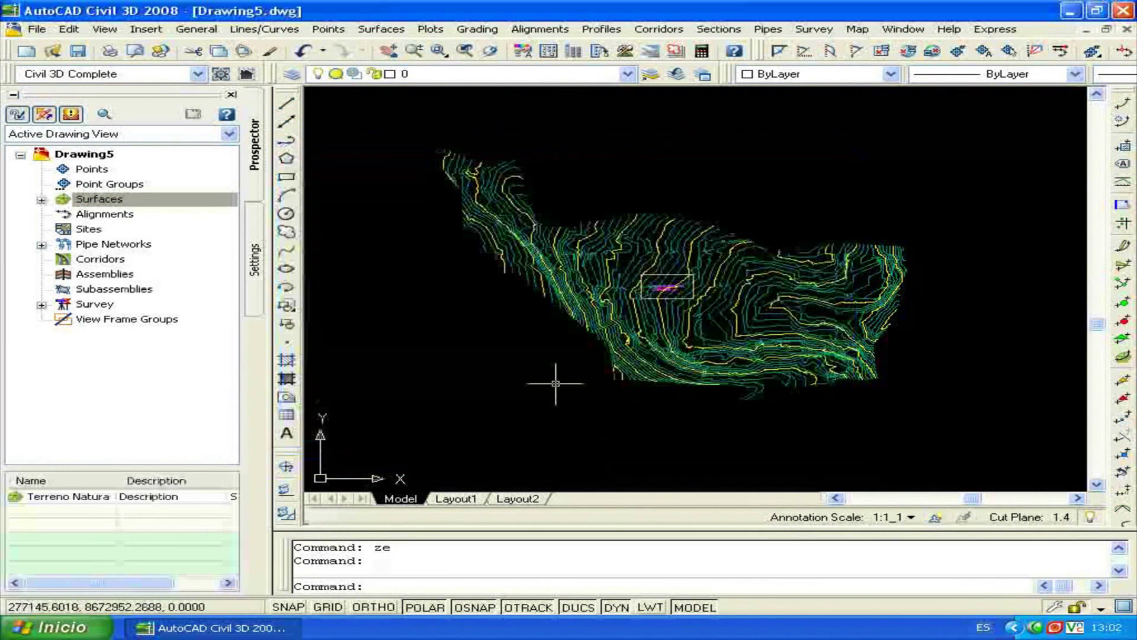
Expand Terreno Natural's Definition and select its Contours item
left_click(41, 200)
left_click(62, 215)
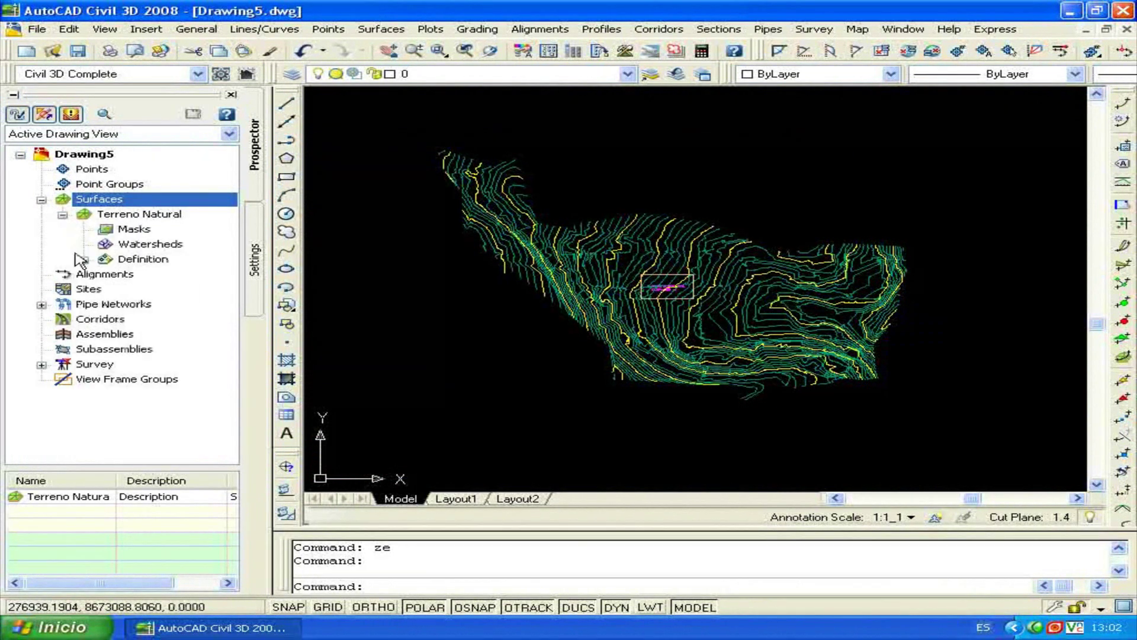
left_click(82, 260)
left_click(164, 304)
Add contour data to Terreno Natural with the description 'Curvas de Nivel'
right_click(164, 304)
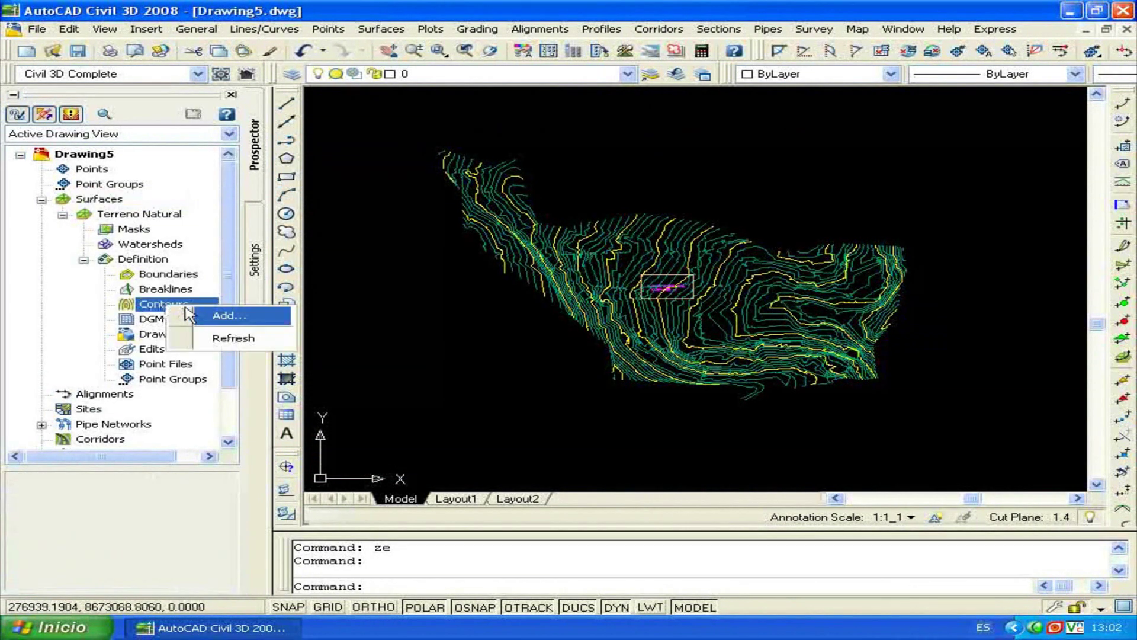
left_click(221, 313)
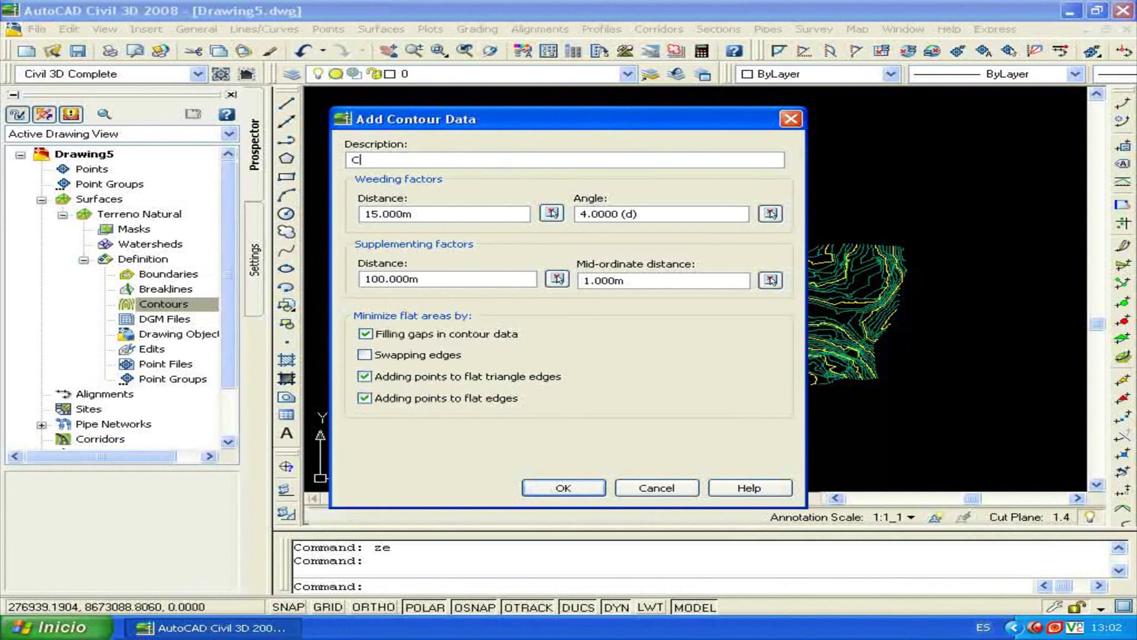
type("Curvas de Niv")
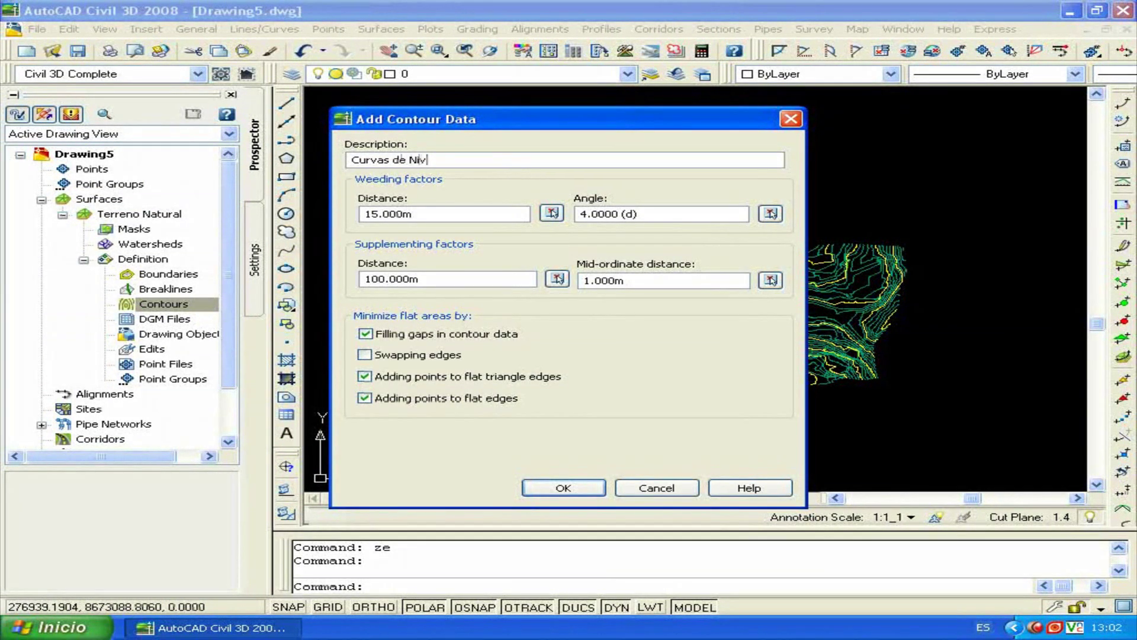
type("el")
left_click(563, 488)
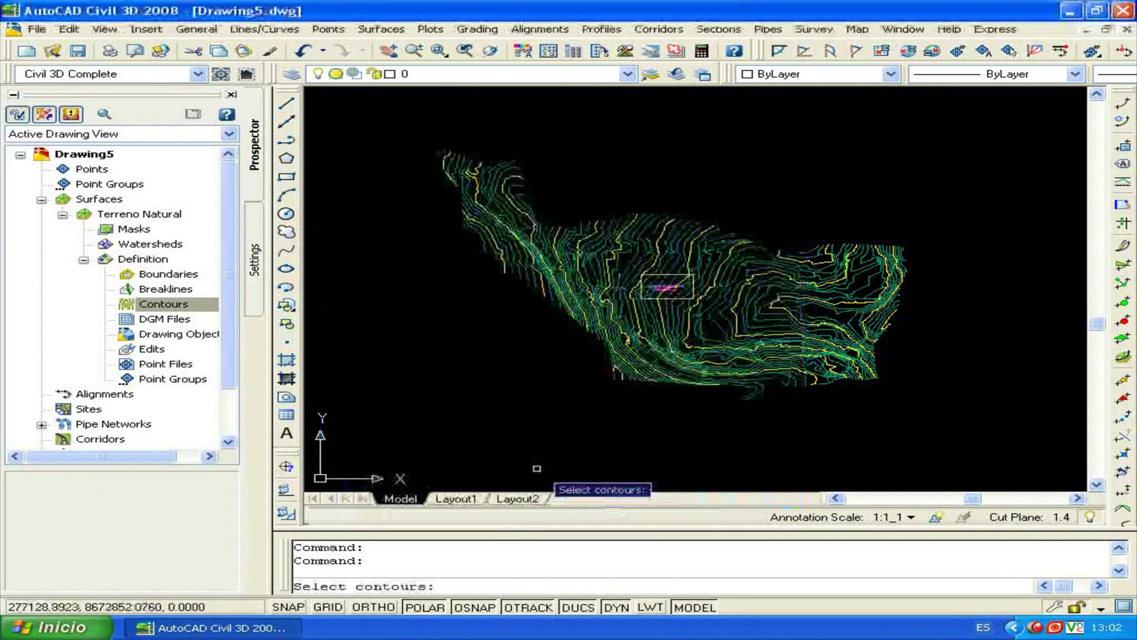
Window-select the contour lines, remove the base-level rectangle, and build the surface
left_click(418, 132)
left_click(954, 417)
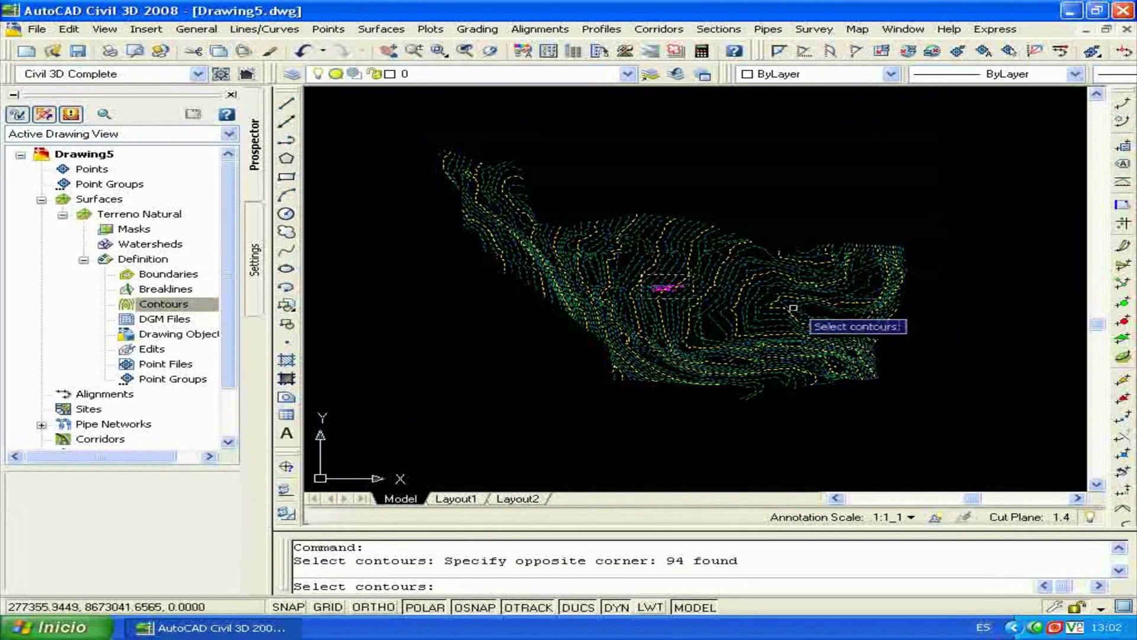
scroll(751, 276, "up", 3)
scroll(770, 290, "up", 2)
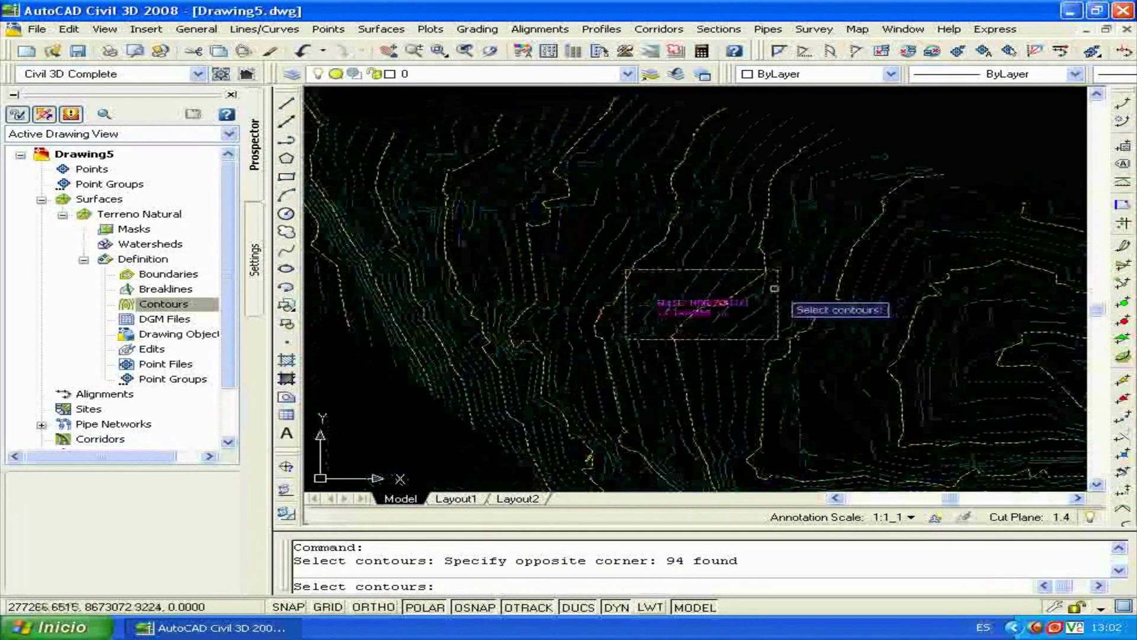
type("r")
key("Return")
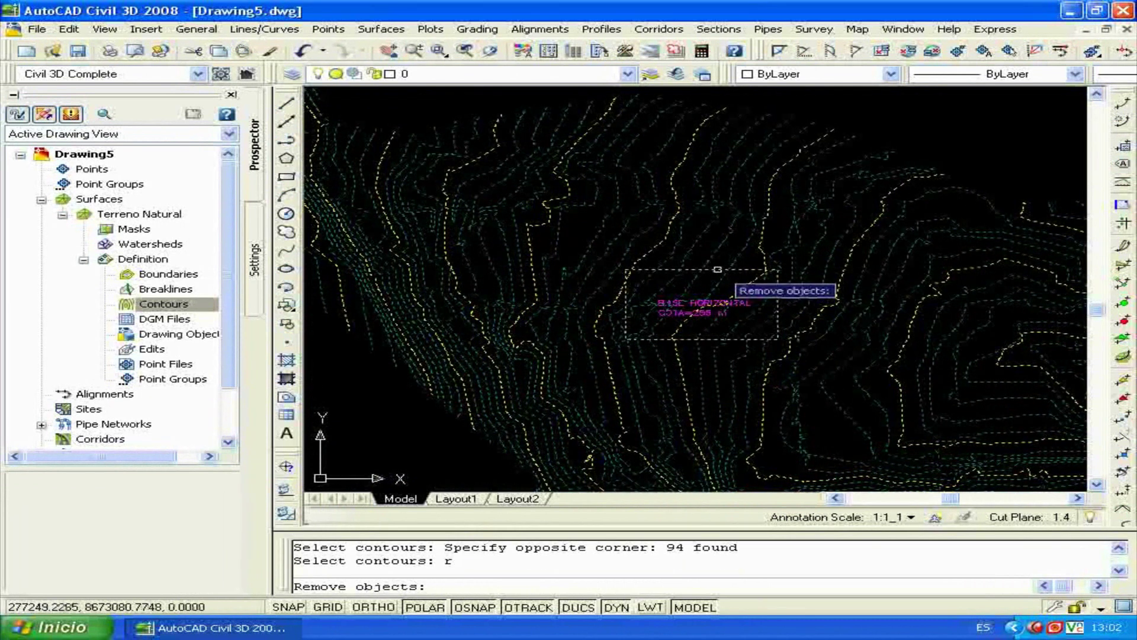
left_click(716, 269)
key("Return")
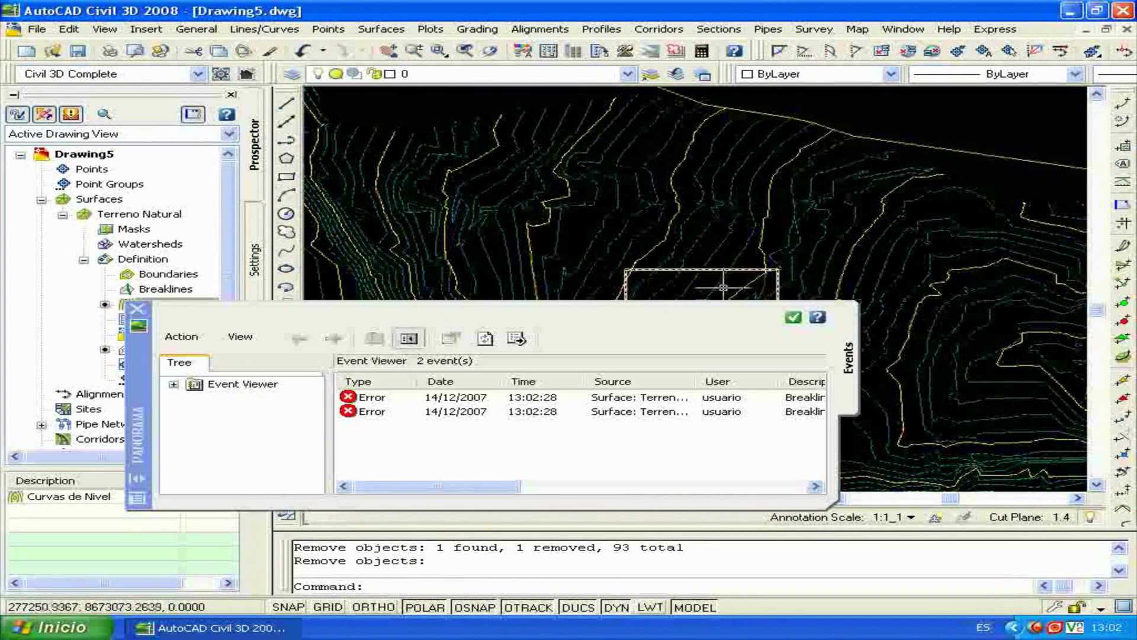
Dismiss the build error list and centre the view on the contour surface
left_click(793, 318)
scroll(786, 320, "down", 3)
scroll(786, 320, "up", 1)
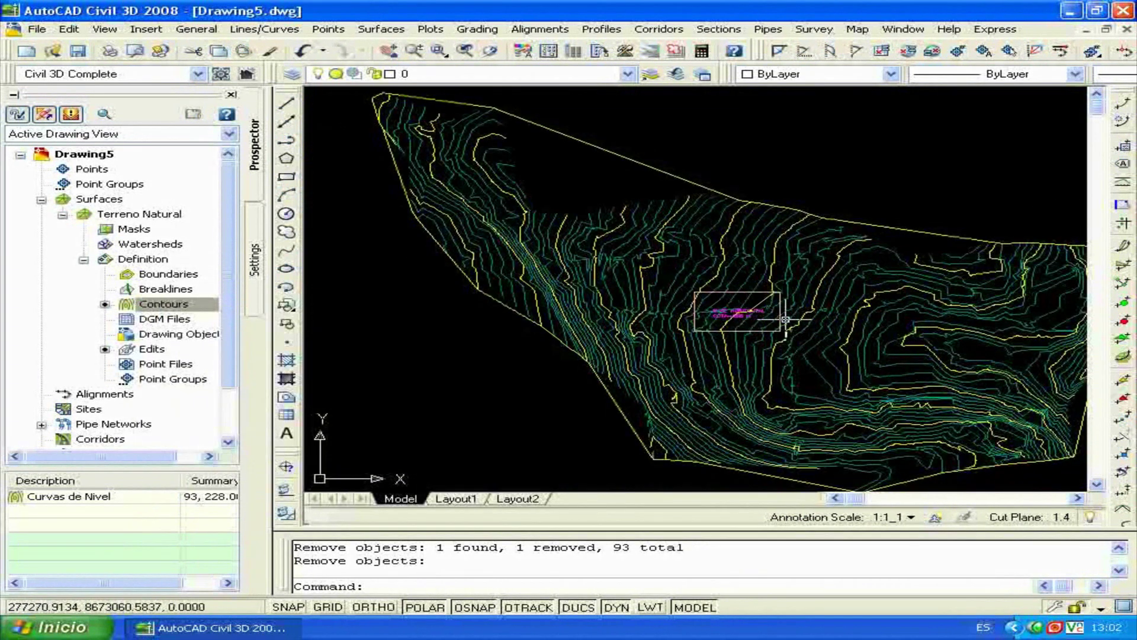
middle_click_drag(786, 320, 747, 316)
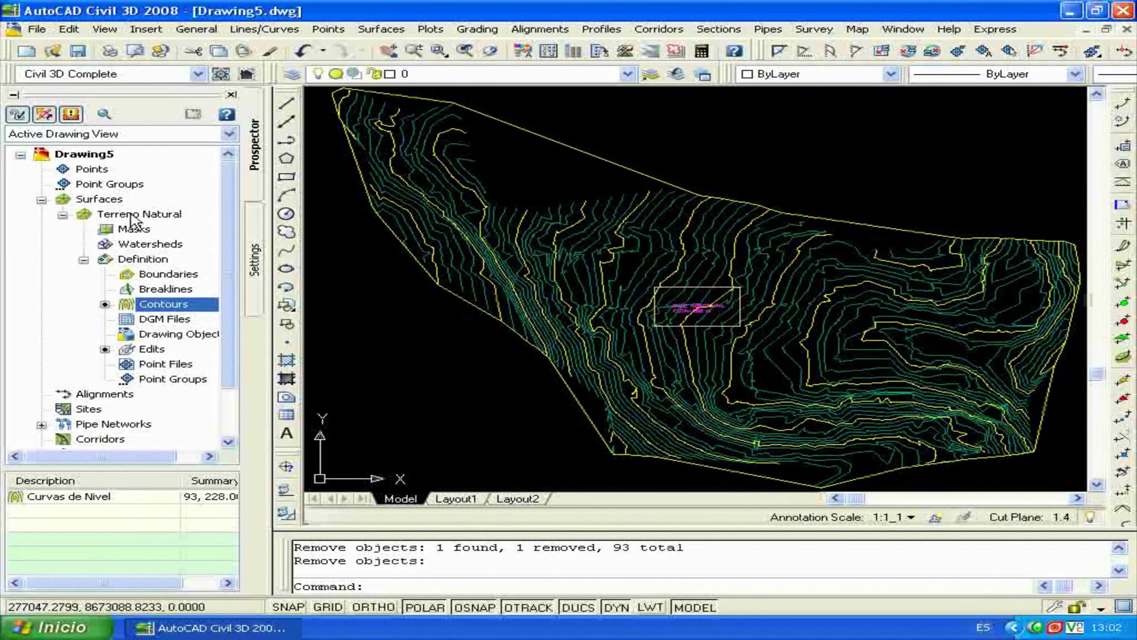
scroll(727, 300, "up", 2)
scroll(728, 302, "up", 2)
scroll(728, 314, "up", 2)
middle_click_drag(729, 318, 776, 284)
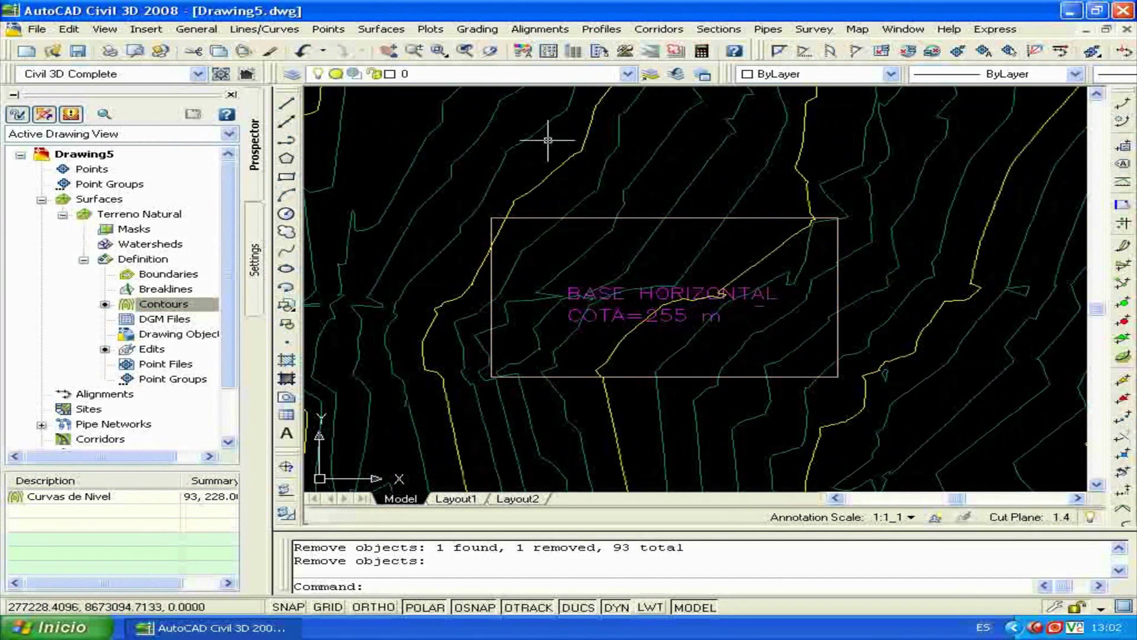
Start Create Grading and collapse the Grading Creation Tools into a compact bar
left_click(481, 31)
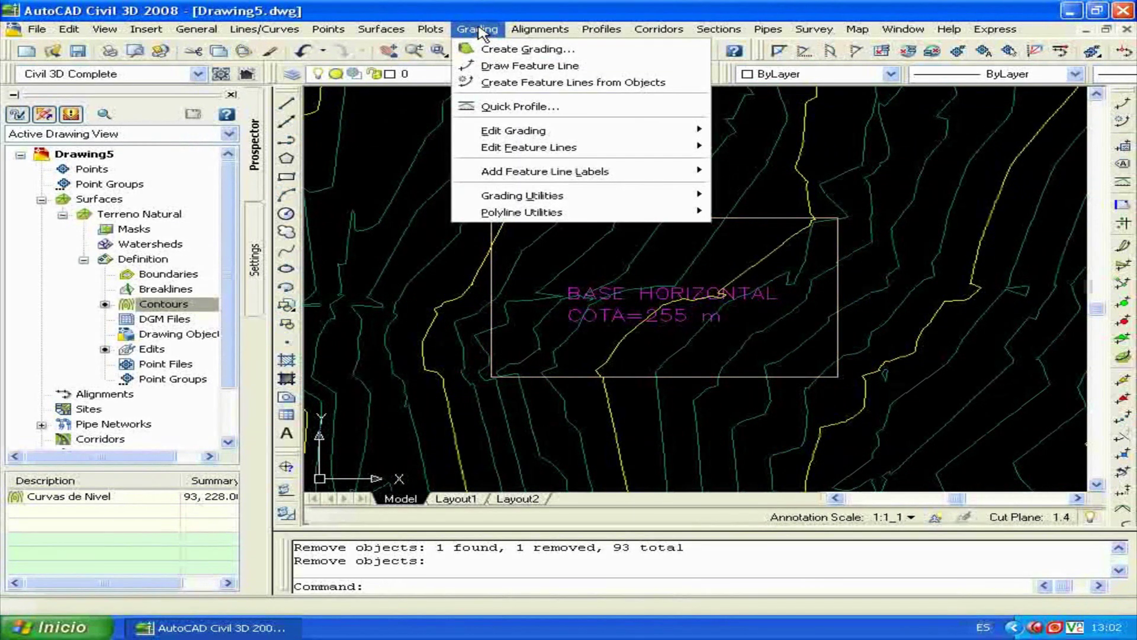
left_click(489, 52)
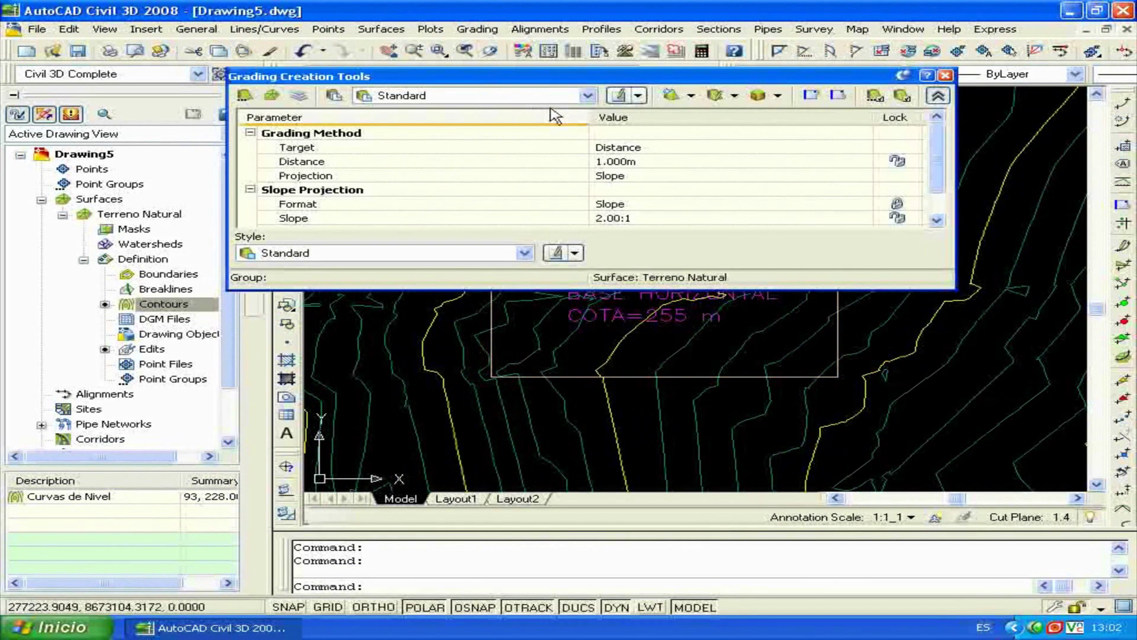
left_click(938, 96)
mouse_move(629, 76)
left_mouse_down()
mouse_move(619, 105)
mouse_move(631, 112)
left_mouse_up()
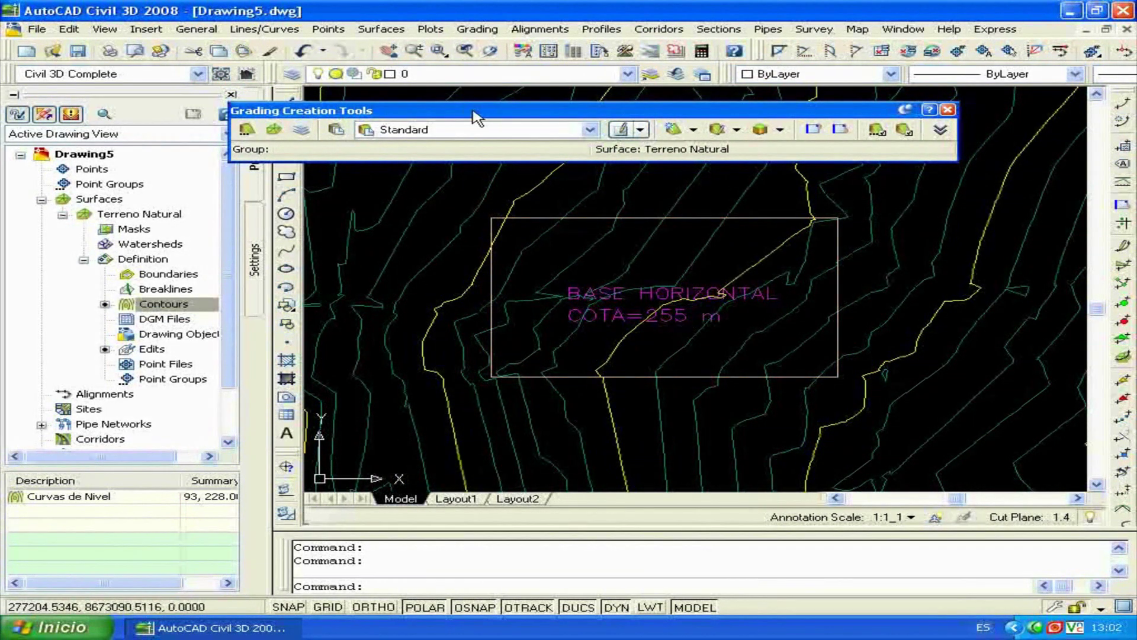
left_click(940, 129)
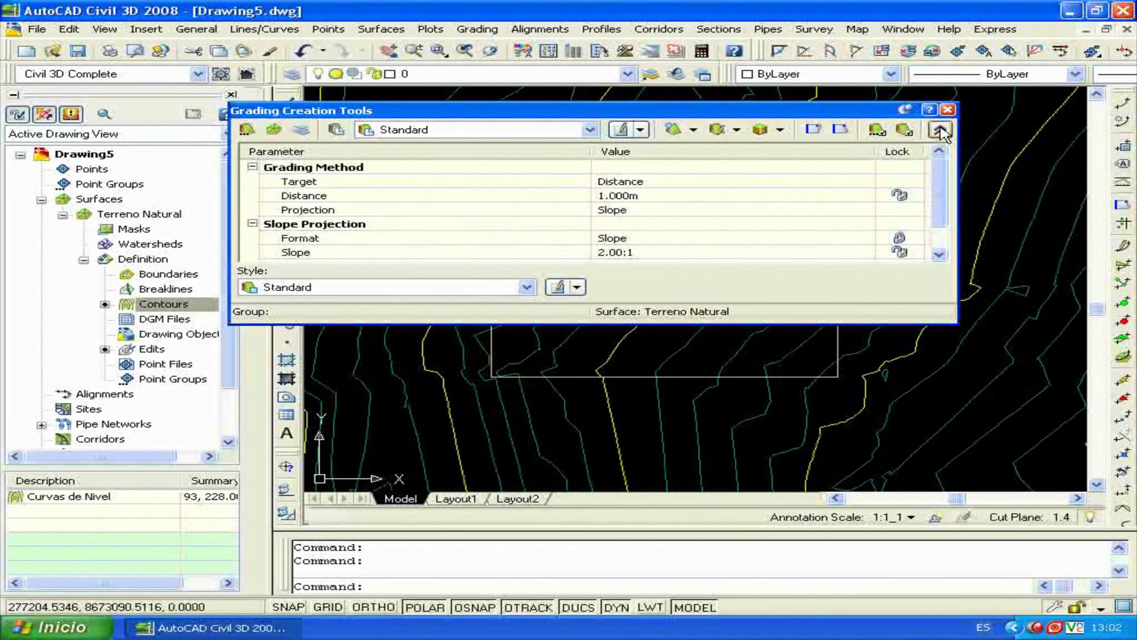
mouse_move(940, 172)
left_mouse_down()
mouse_move(940, 198)
mouse_move(940, 176)
left_mouse_up()
left_click(940, 130)
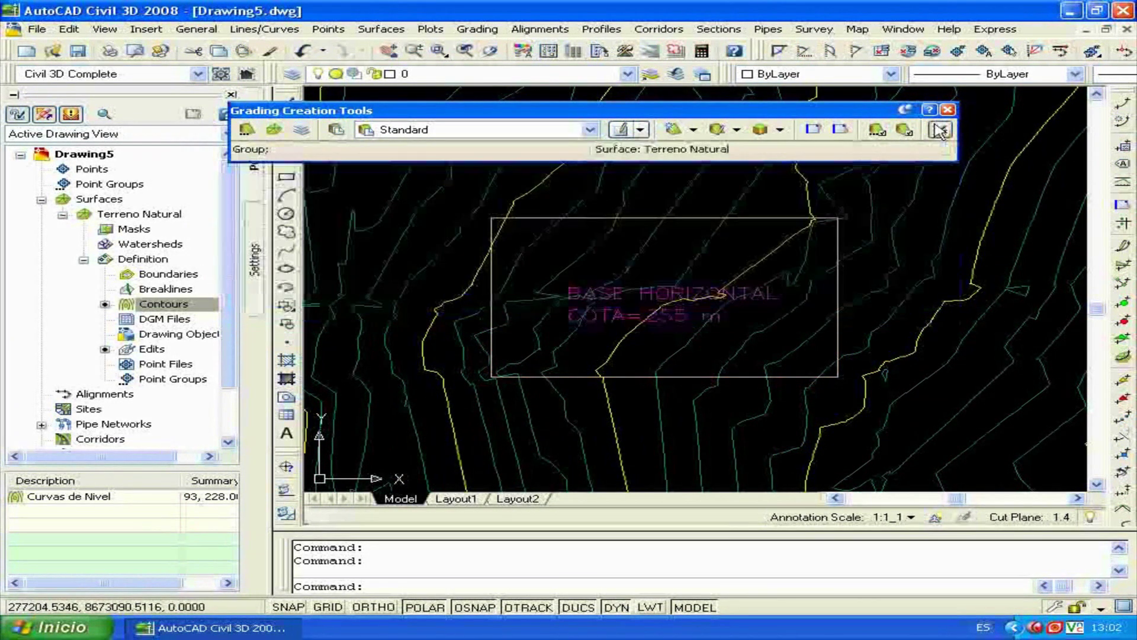
Create a new grading group named 'Grupo1'
left_click(246, 131)
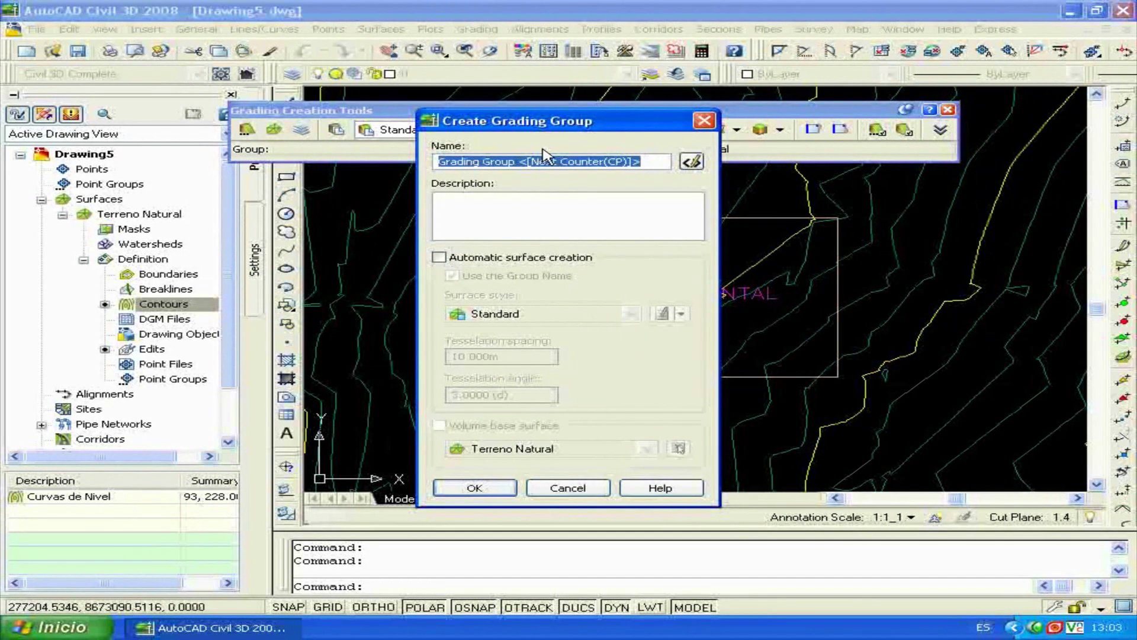
type("Grupo1")
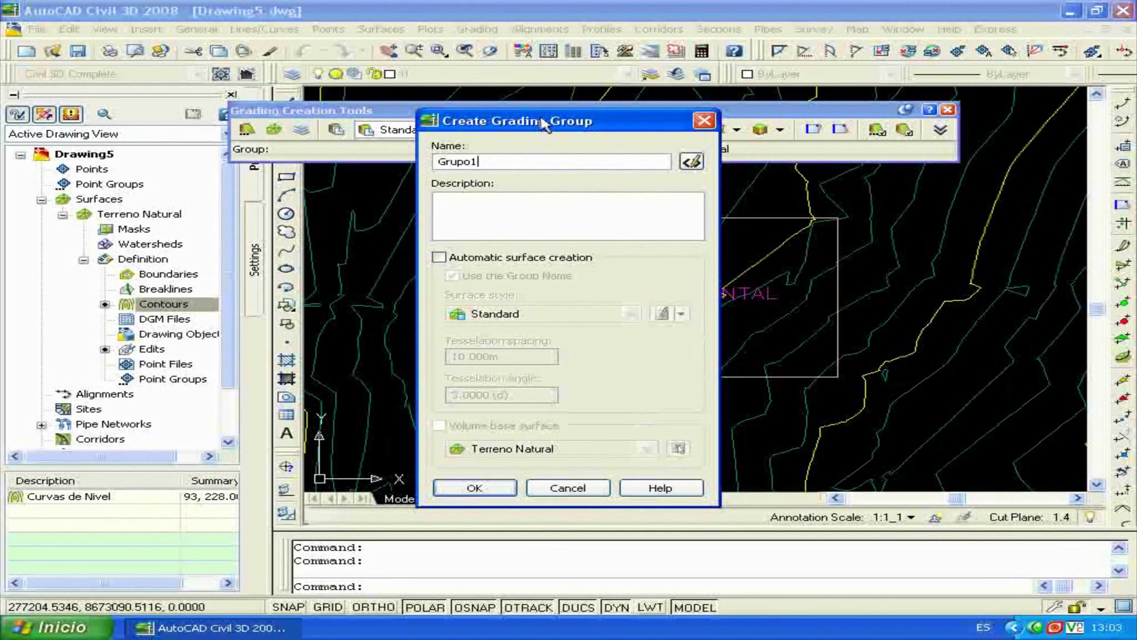
left_click_drag(545, 122, 547, 98)
left_click(478, 463)
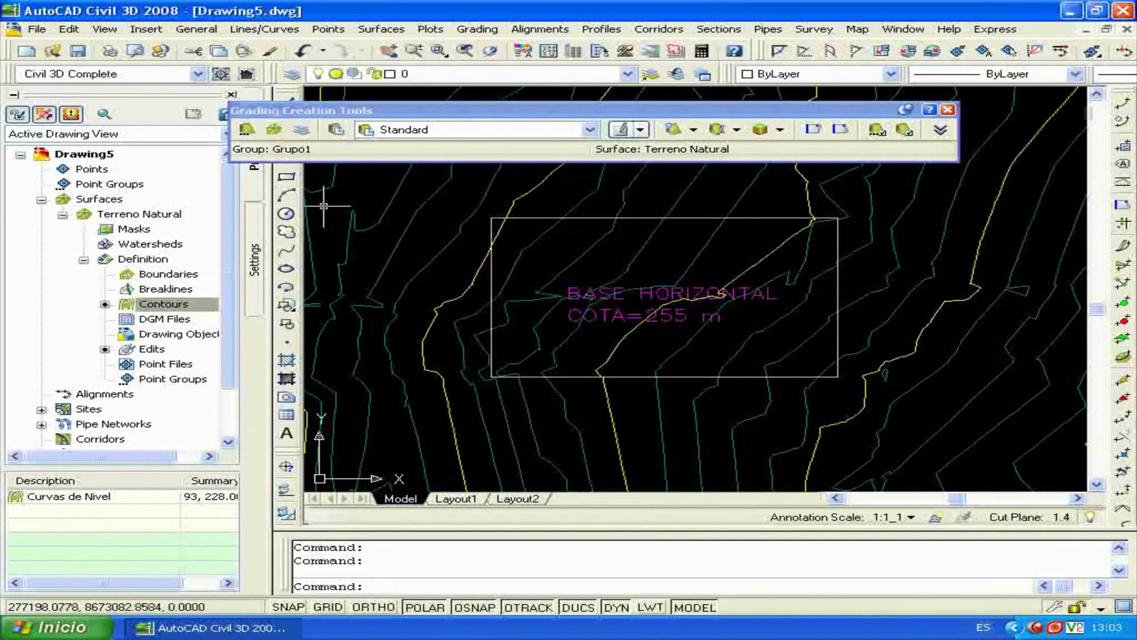
left_click(274, 136)
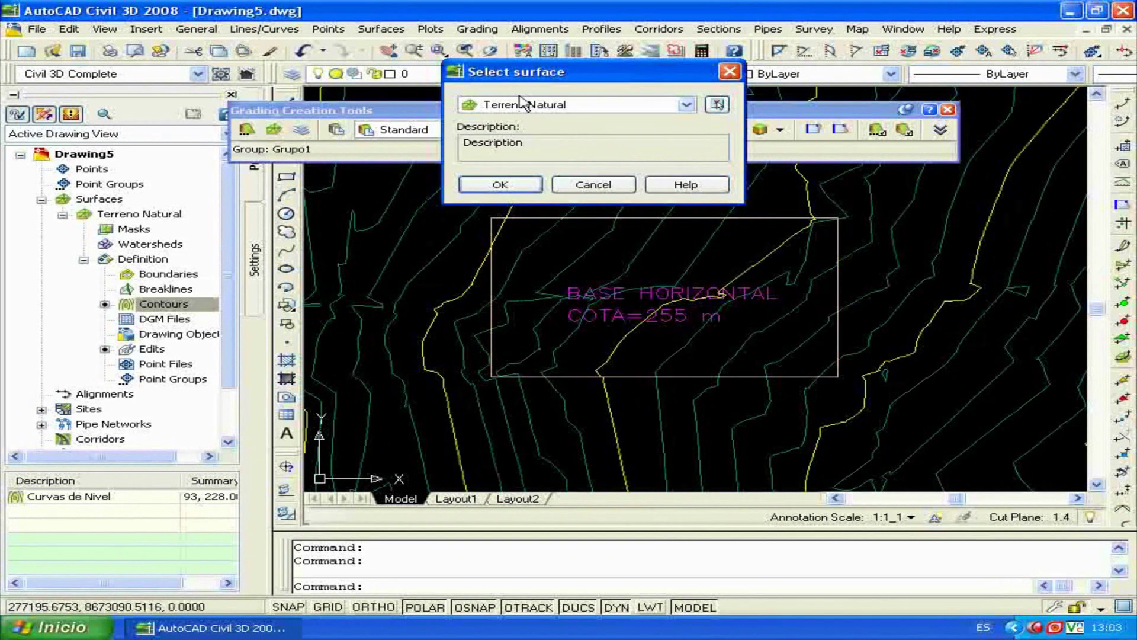
Set Terreno Natural as the target surface and accept grading layer 0
left_click(599, 109)
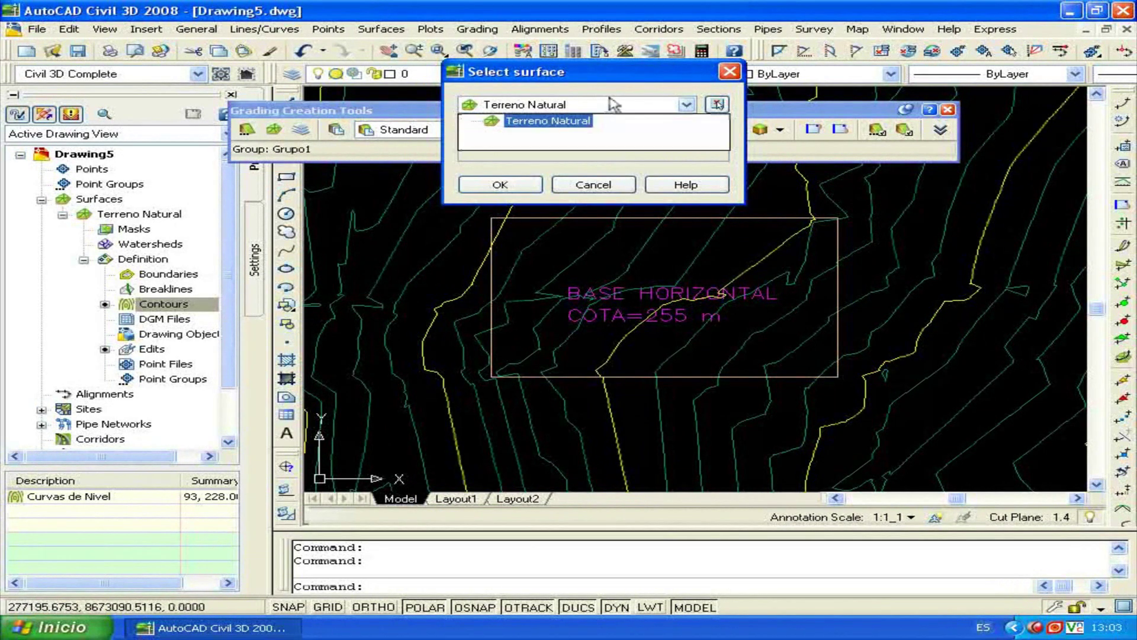
left_click(511, 188)
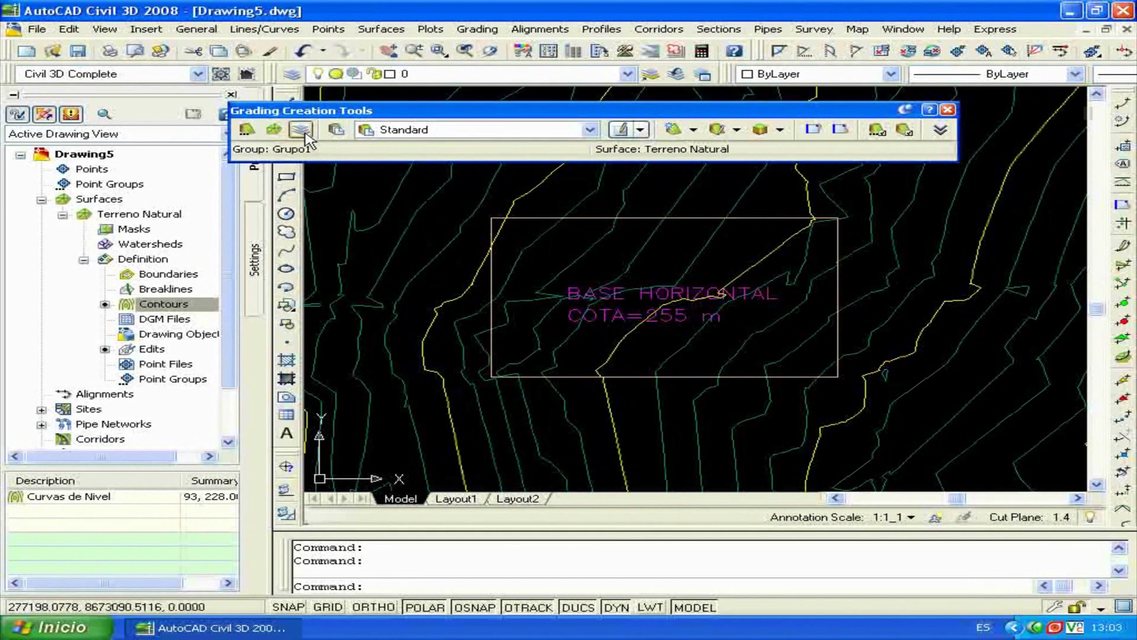
left_click(304, 134)
left_click(487, 349)
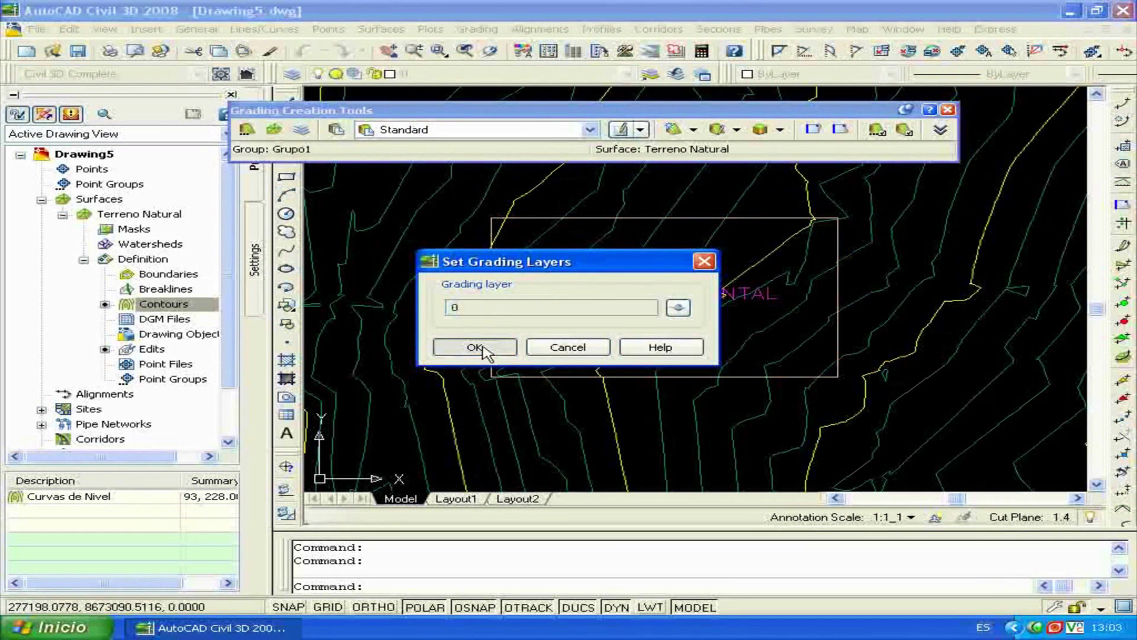
left_click(335, 131)
Choose Standard Set as the grading criteria set
left_click(594, 134)
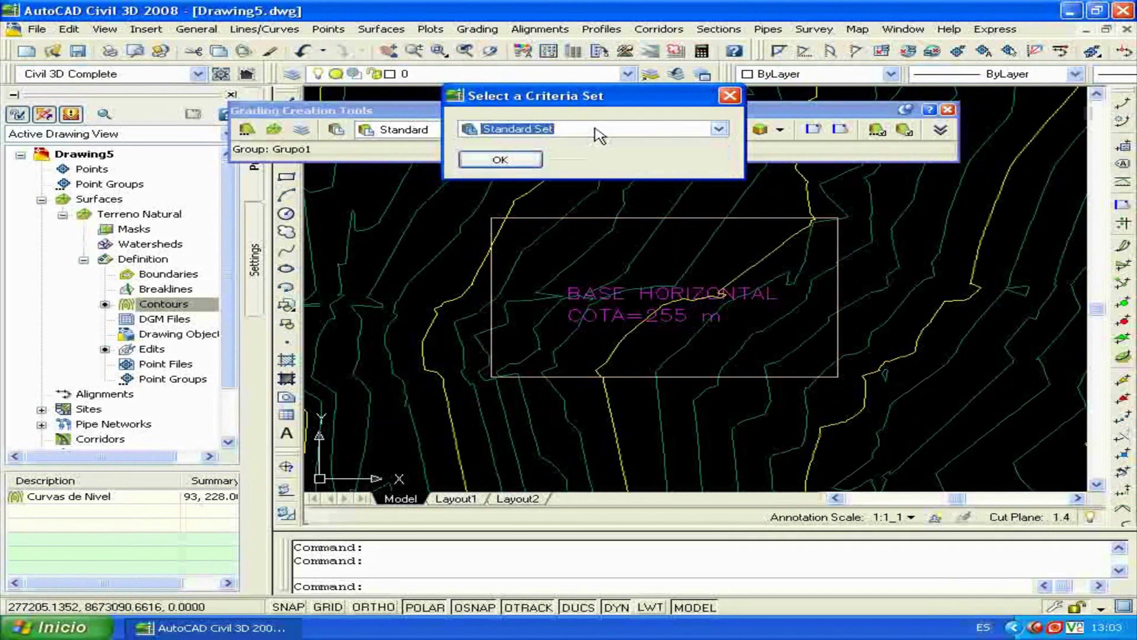
left_click(520, 165)
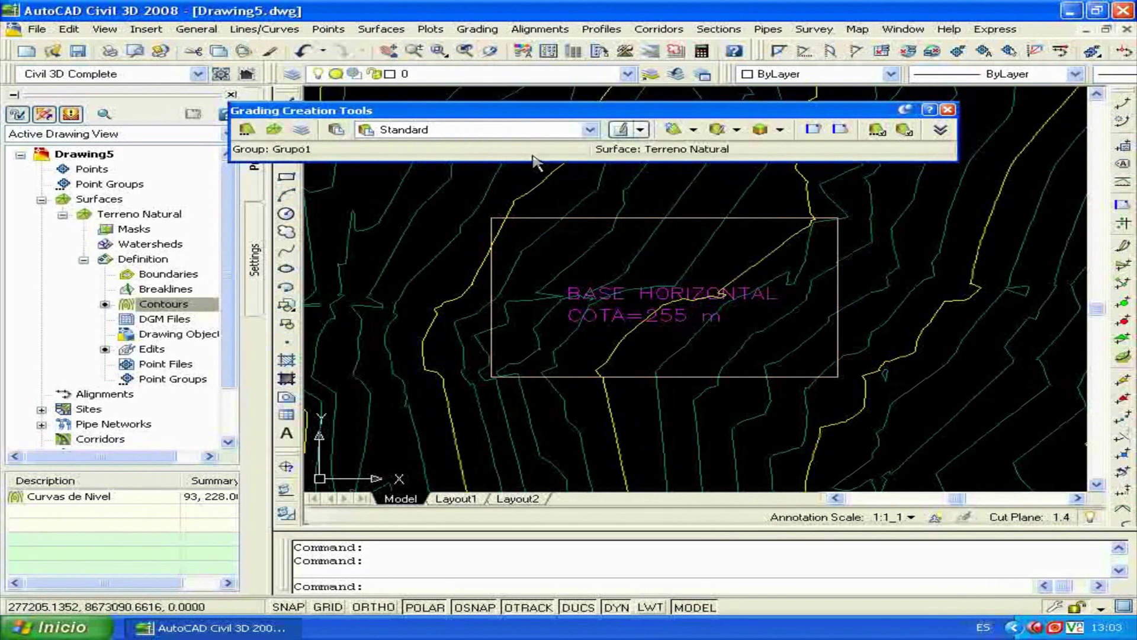
left_click(641, 131)
left_click(644, 133)
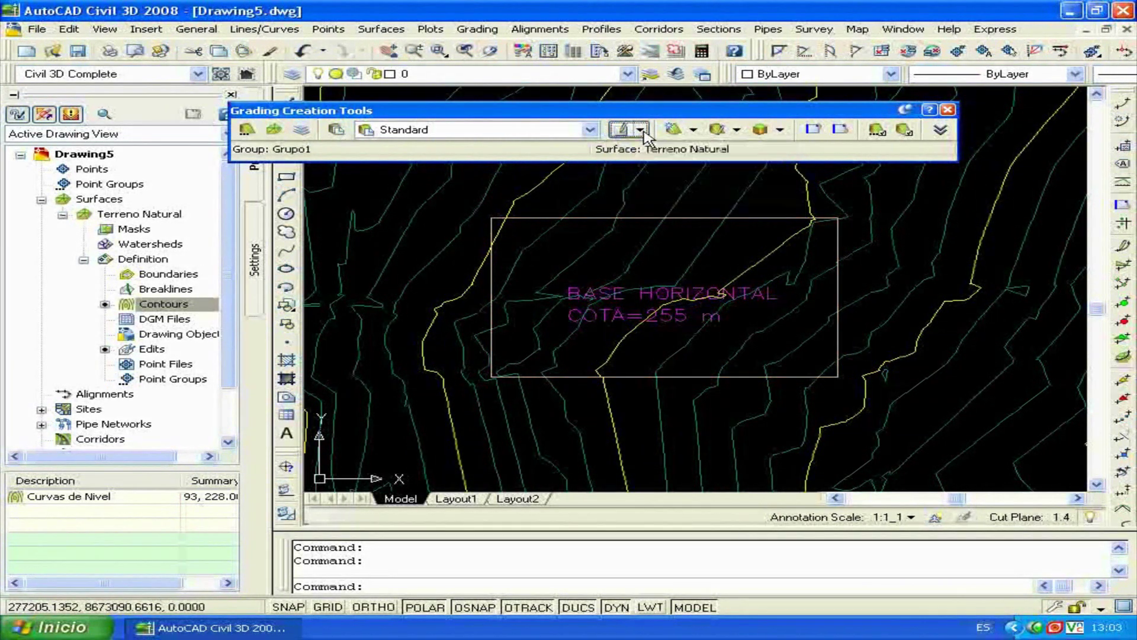
Change the Standard criteria's Target from distance to Surface
left_click(619, 130)
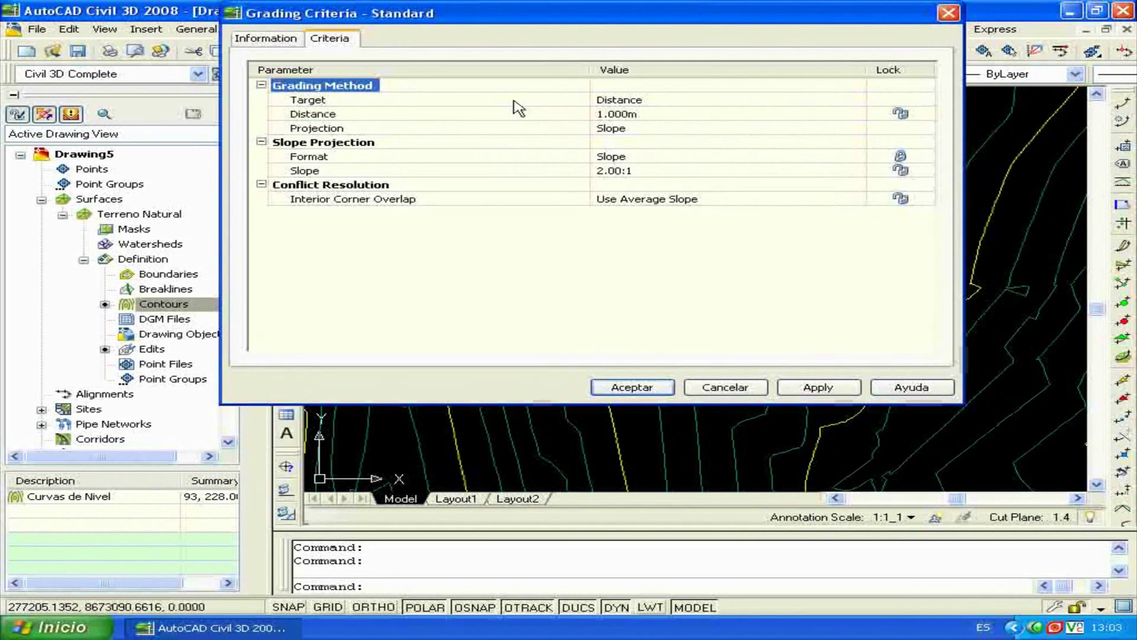
left_click_drag(483, 14, 533, 75)
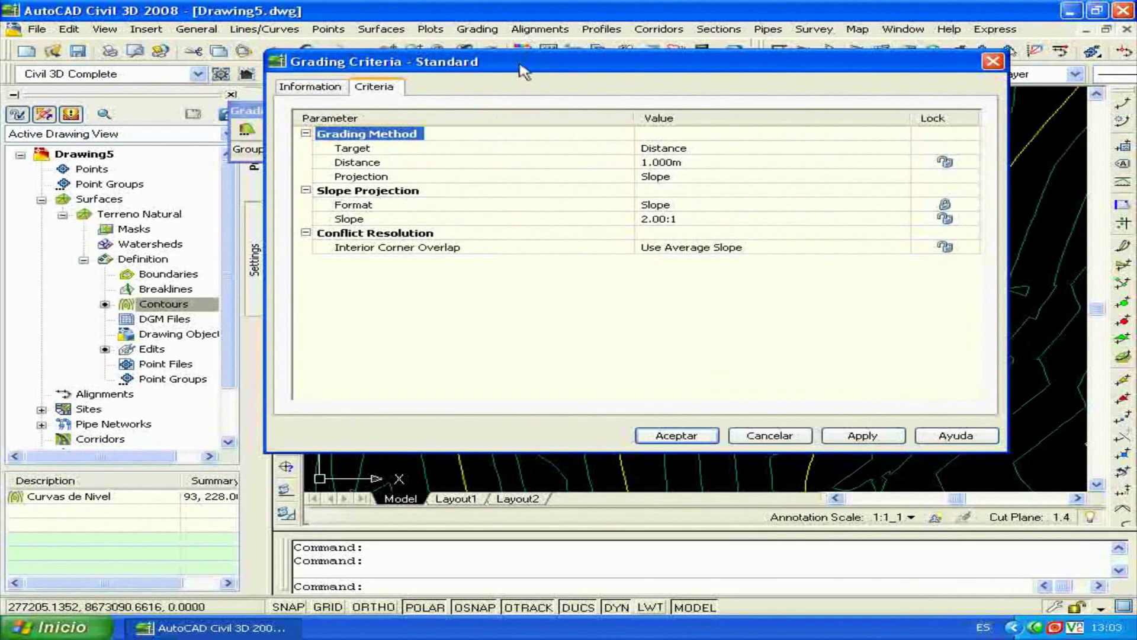
left_click(418, 160)
left_click(669, 159)
left_click(720, 160)
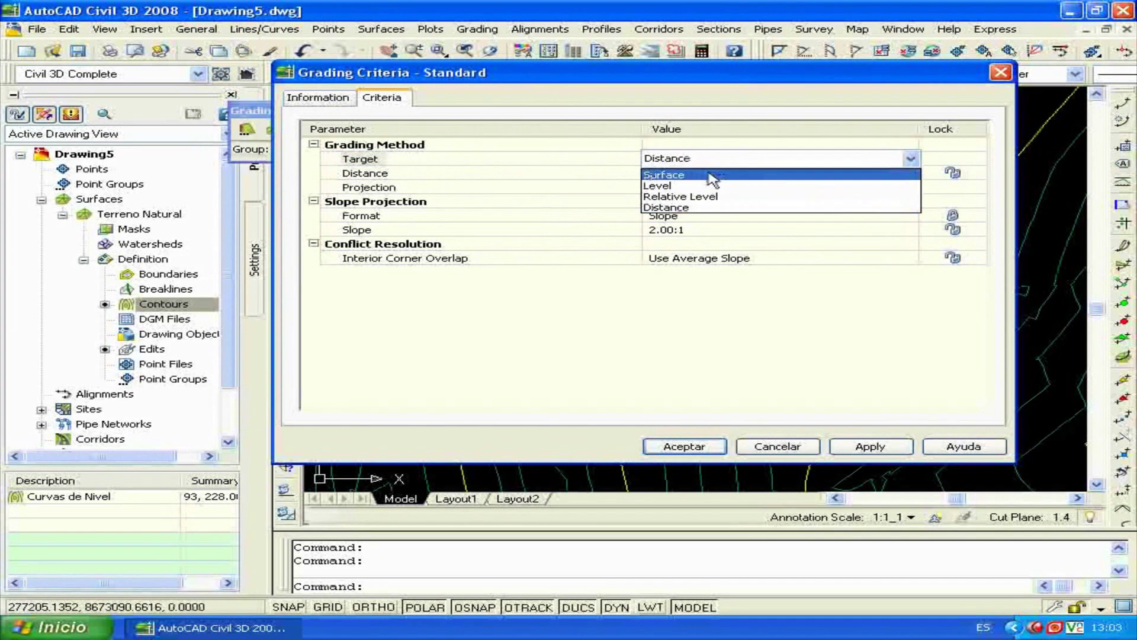
left_click(705, 173)
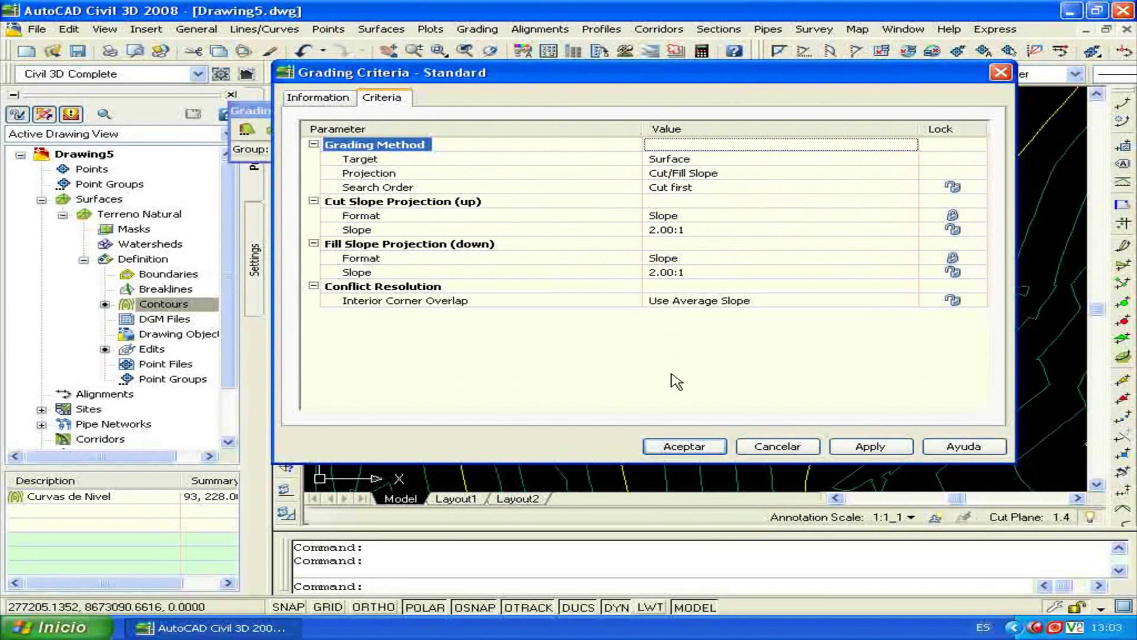
left_click(686, 447)
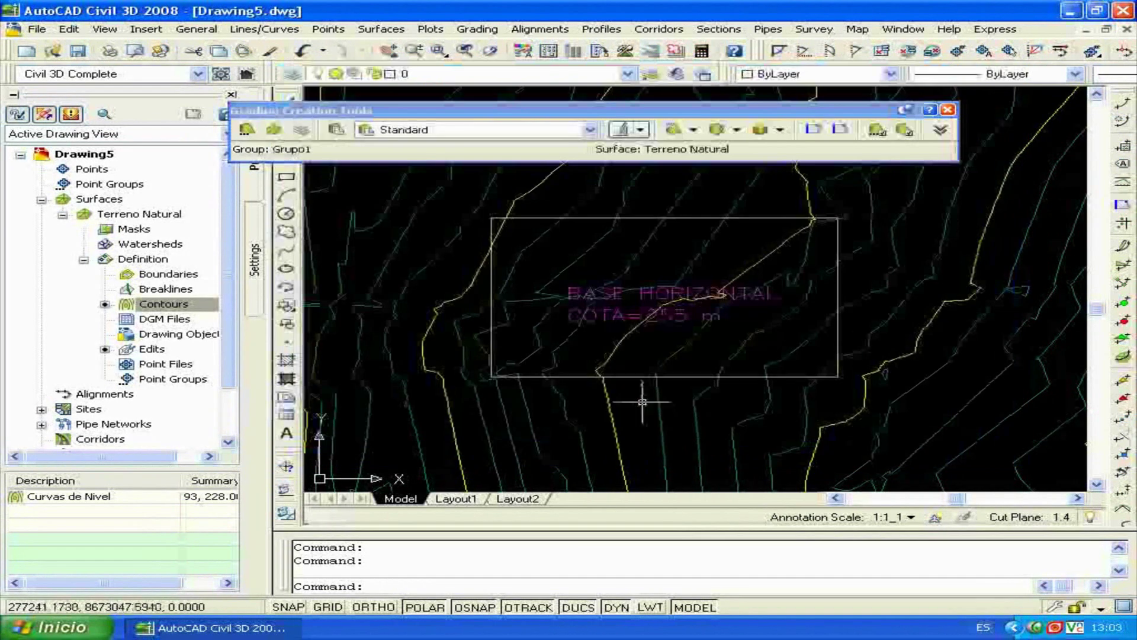
Grade from the platform rectangle as a feature line, outward along its entire length
left_click(694, 130)
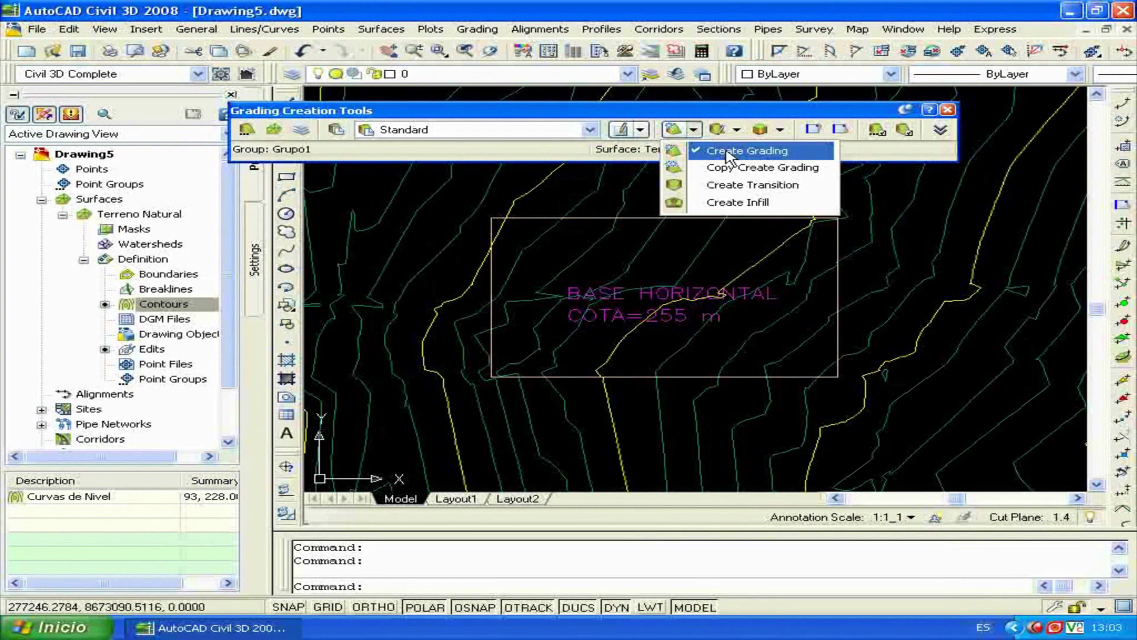
left_click(728, 159)
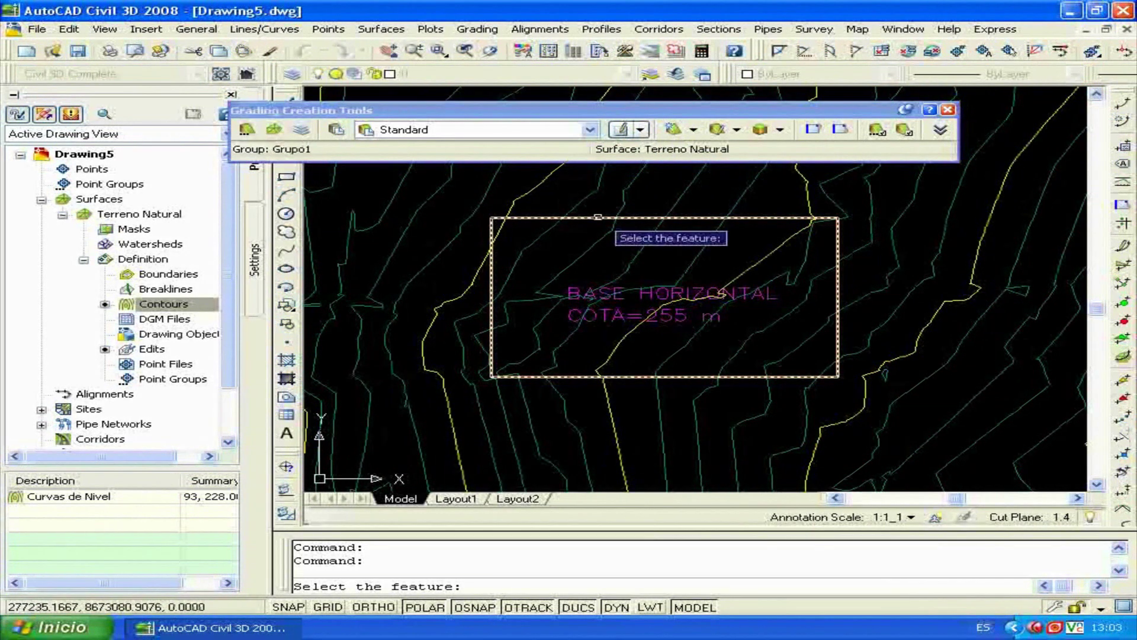
left_click(599, 218)
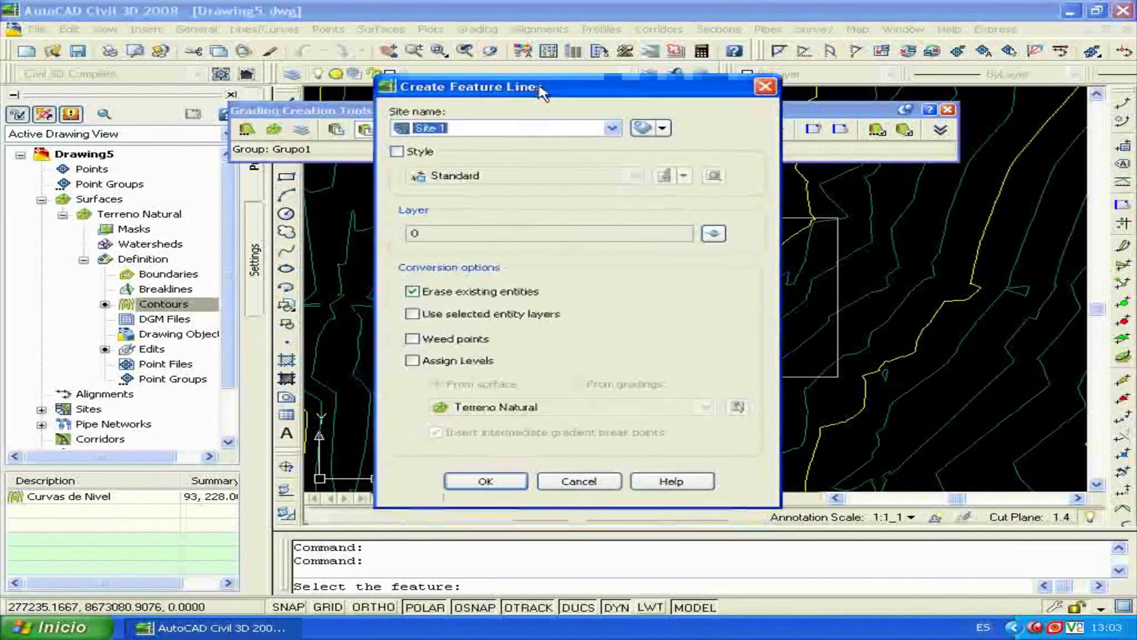
left_click(477, 498)
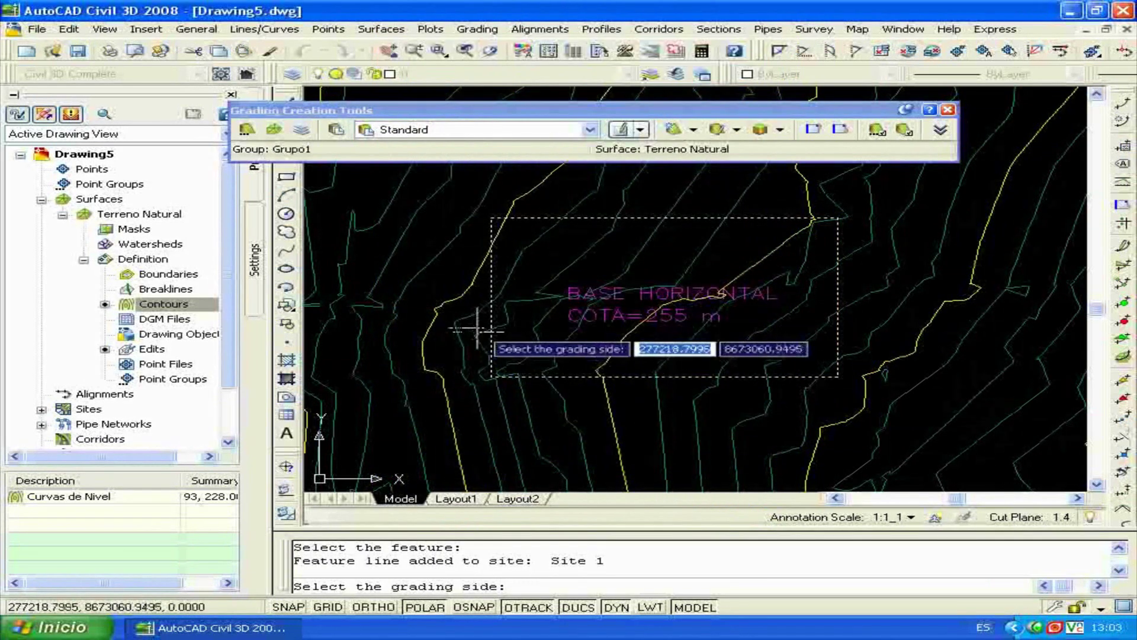
left_click(416, 296)
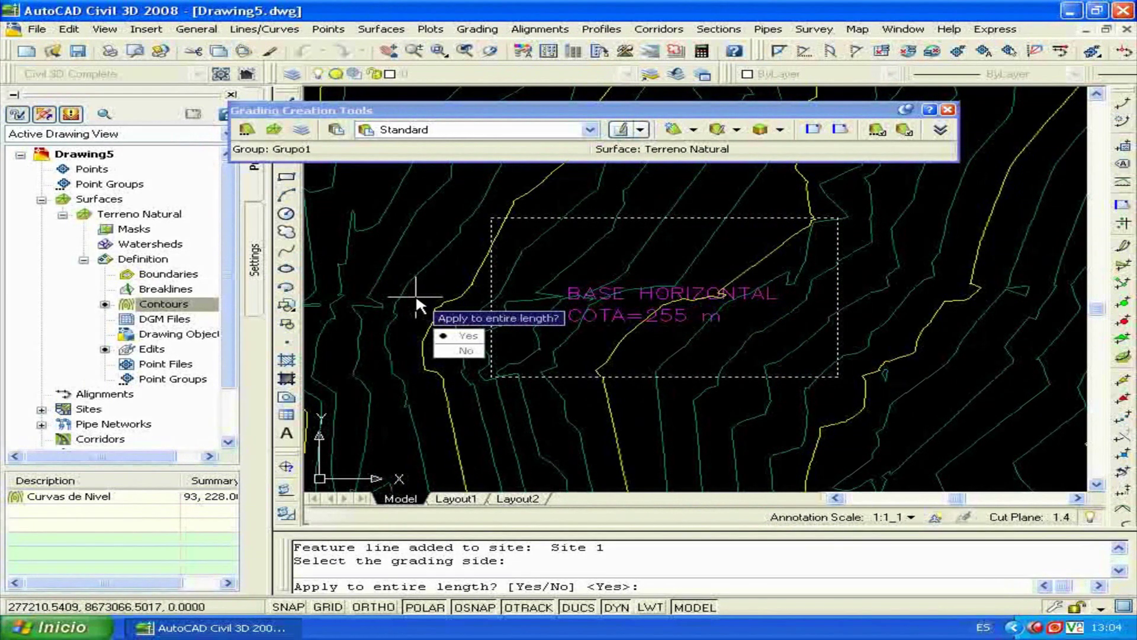
left_click(462, 335)
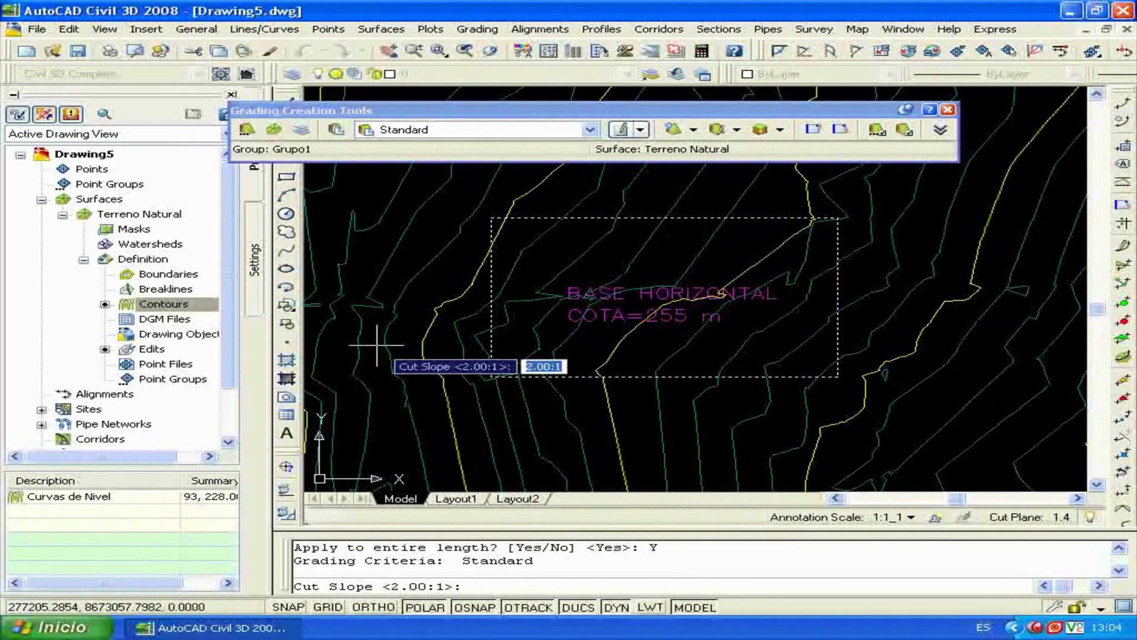
Enter 1 for both the cut slope and the fill slope
type("1")
key("Return")
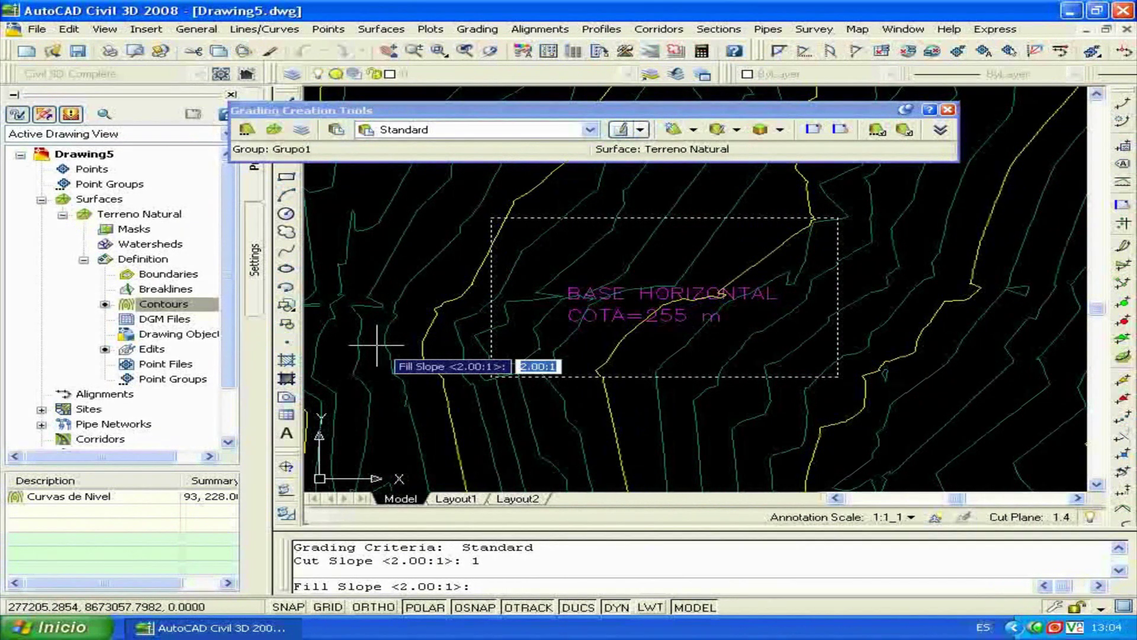
type("1")
key("Return")
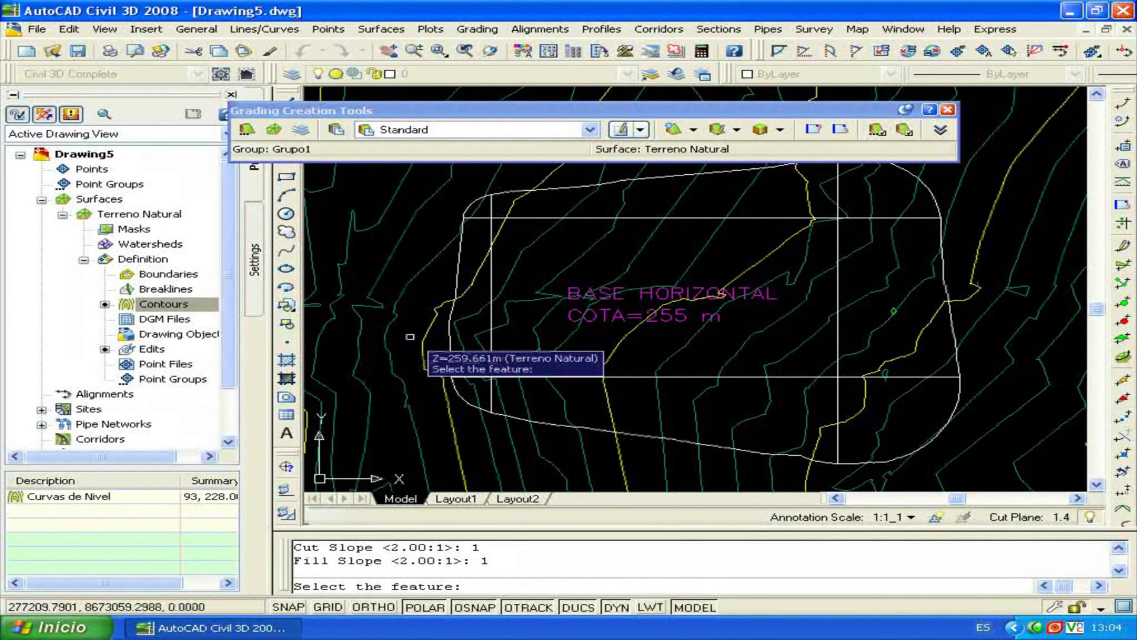
End the grading command and recentre the view on the new grading
key("Return")
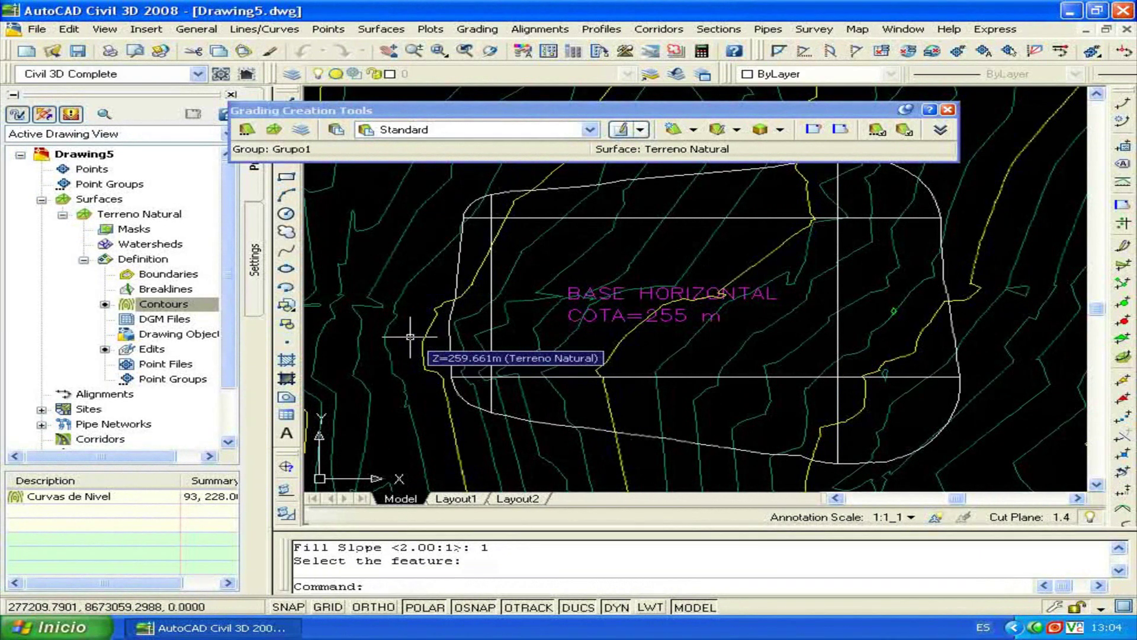
scroll(629, 305, "down", 2)
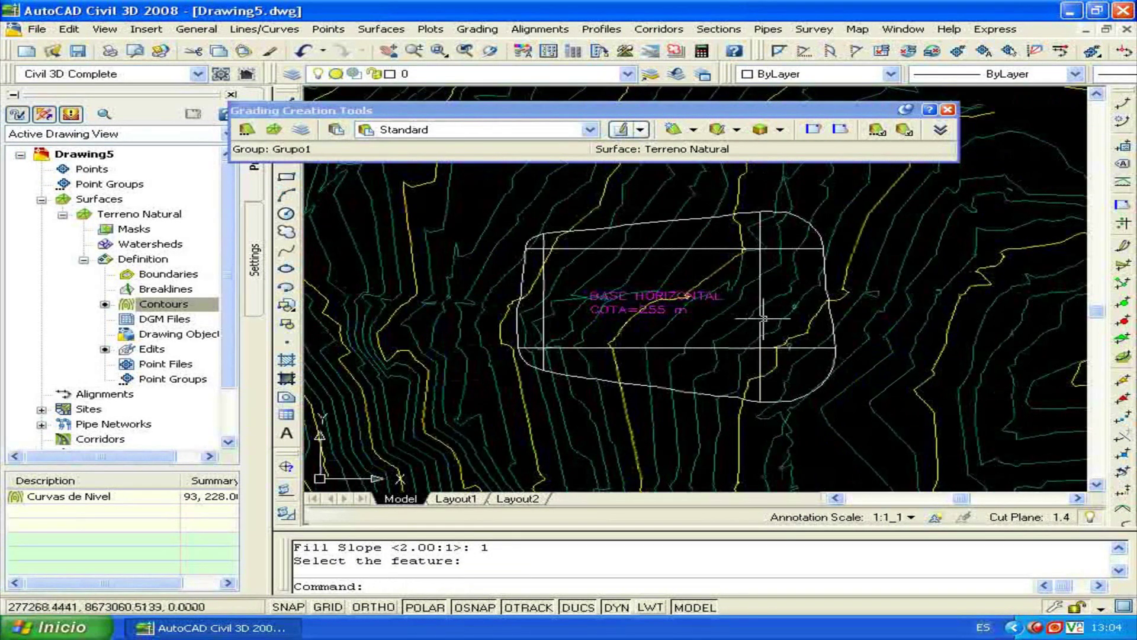
middle_click_drag(779, 278, 765, 312)
scroll(748, 319, "up", 2)
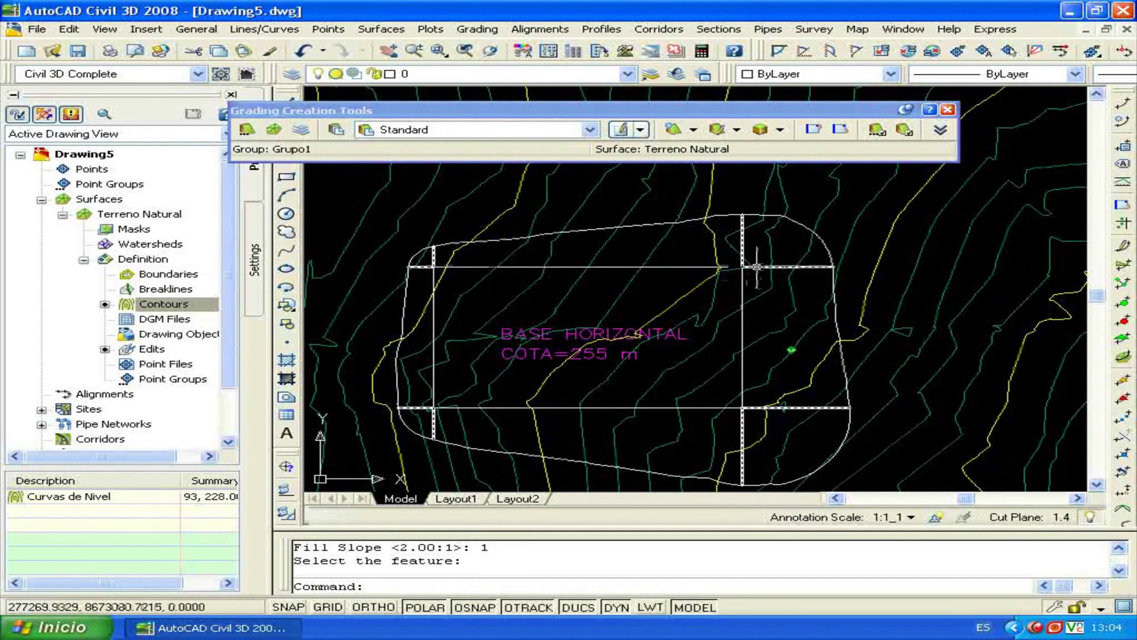
Inspect the outer grading boundary's properties in a widened Properties panel
left_click(687, 223)
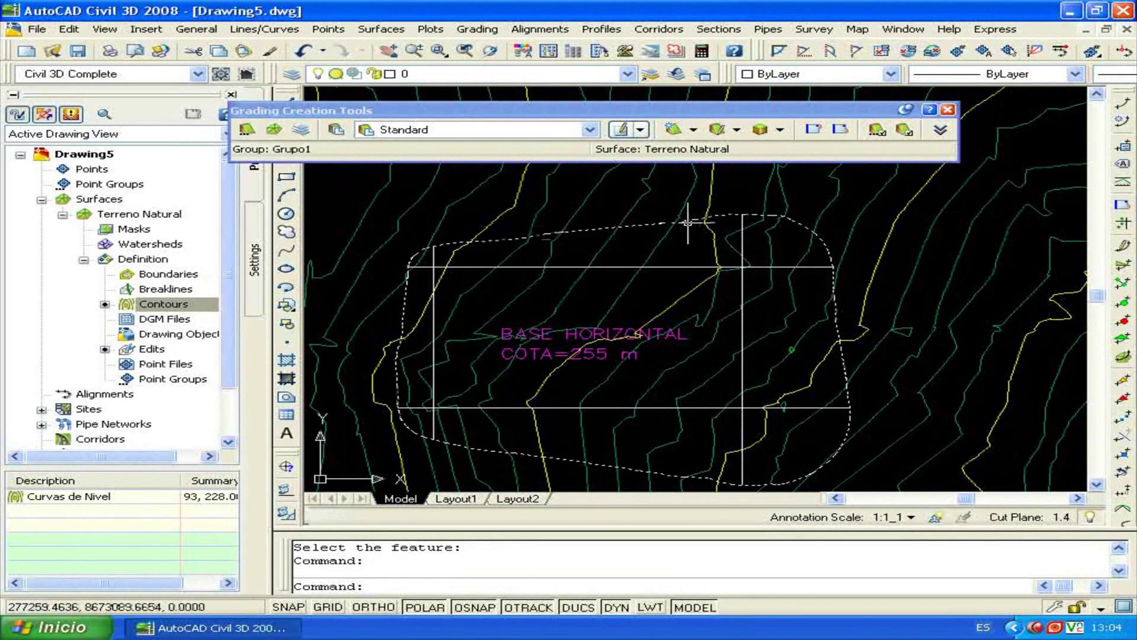
left_click(522, 51)
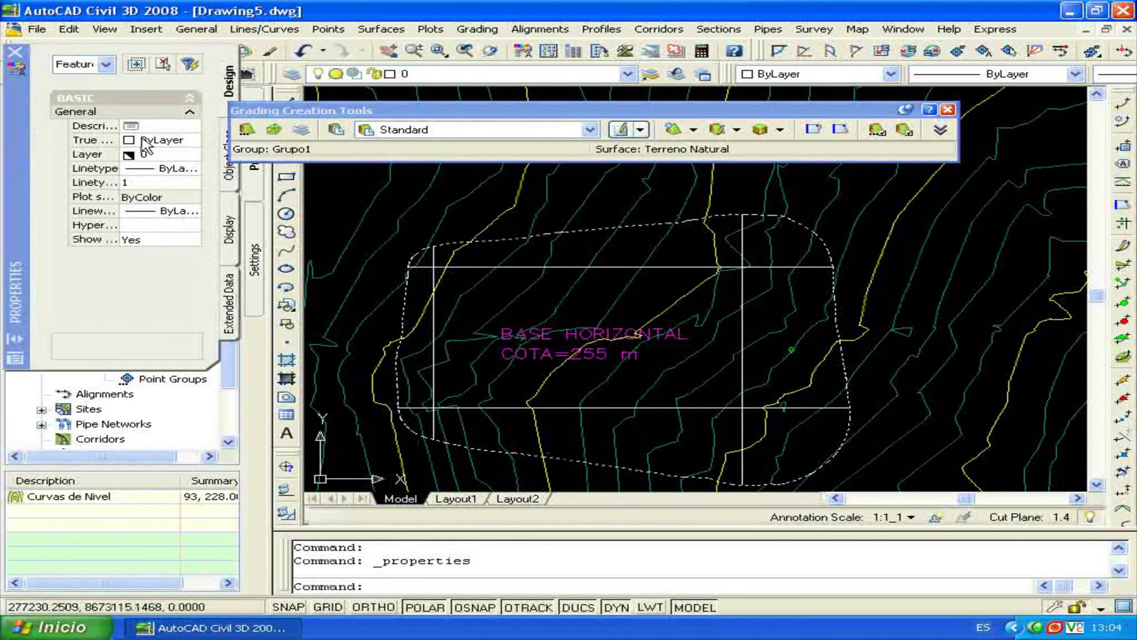
left_click_drag(217, 350, 256, 352)
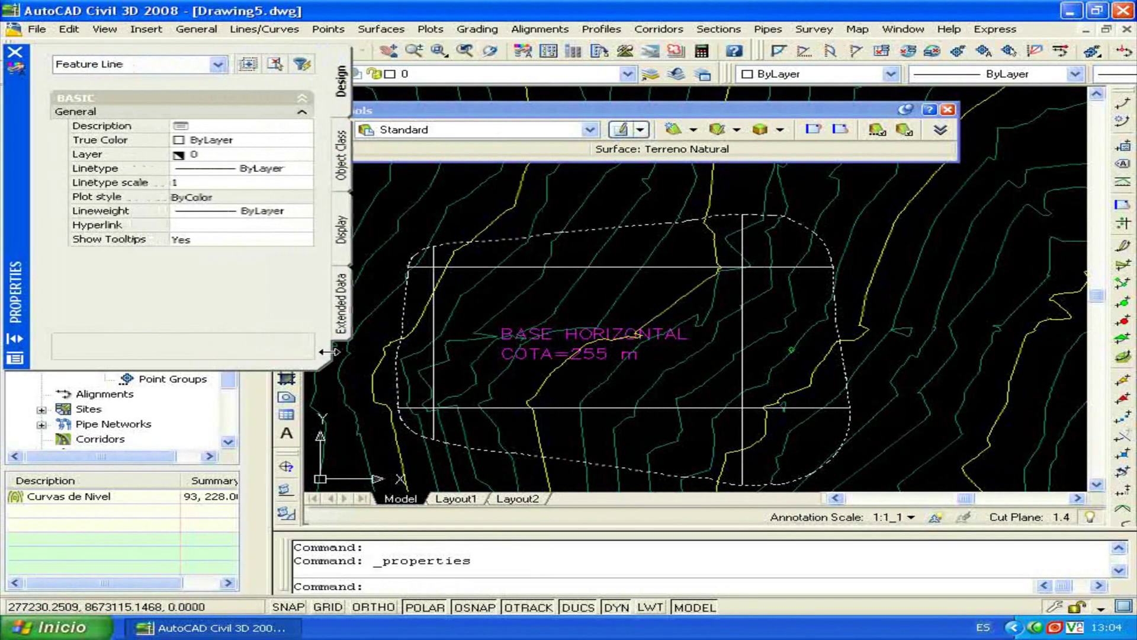
left_click(15, 52)
key("Escape")
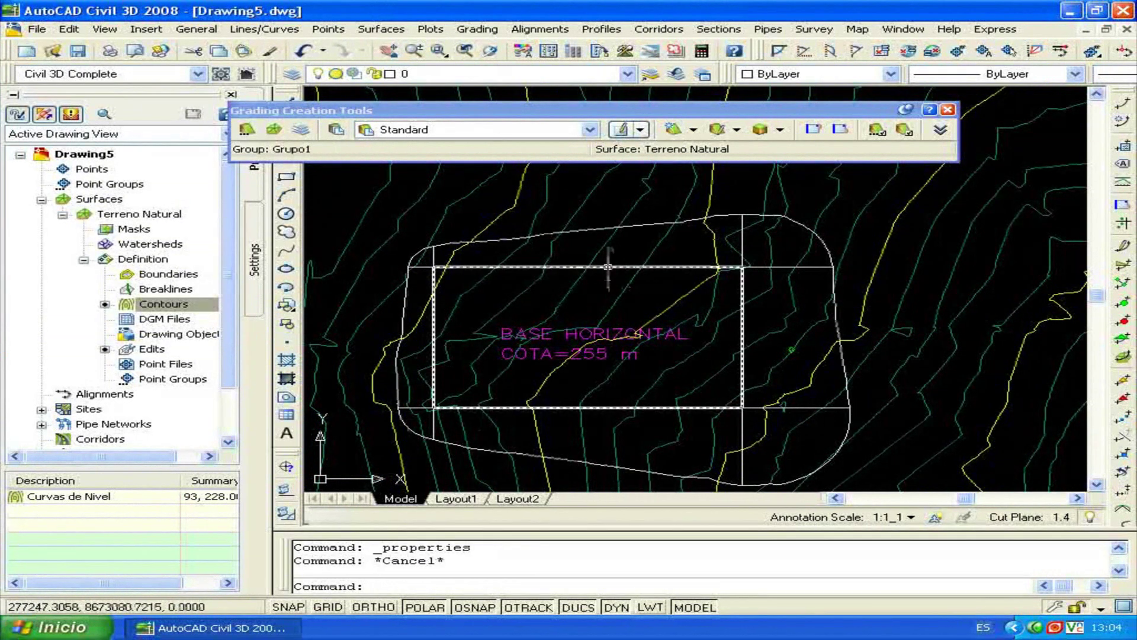
Recheck the inner rectangle and outer boundary, then close the Grading Creation Tools
left_click(608, 266)
key("Escape")
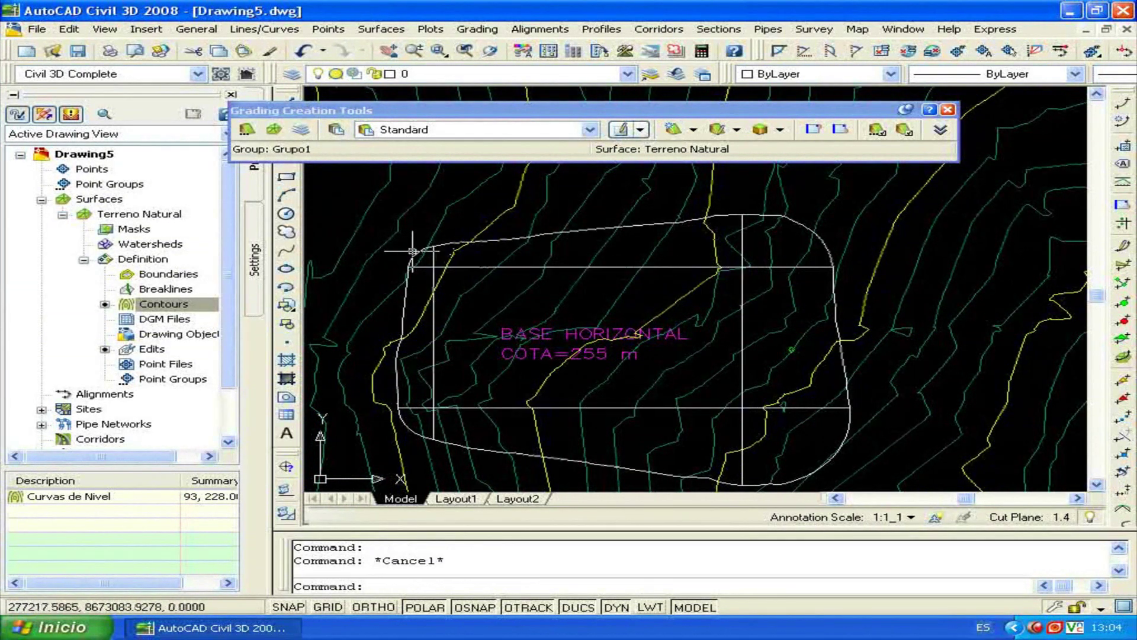
left_click(432, 254)
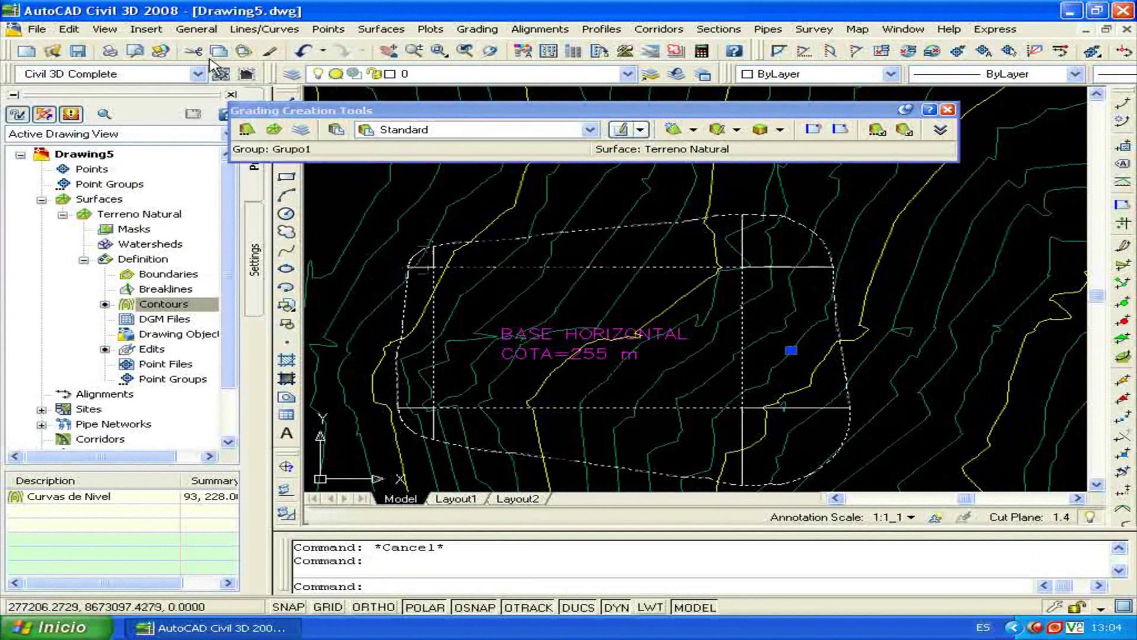
left_click(523, 51)
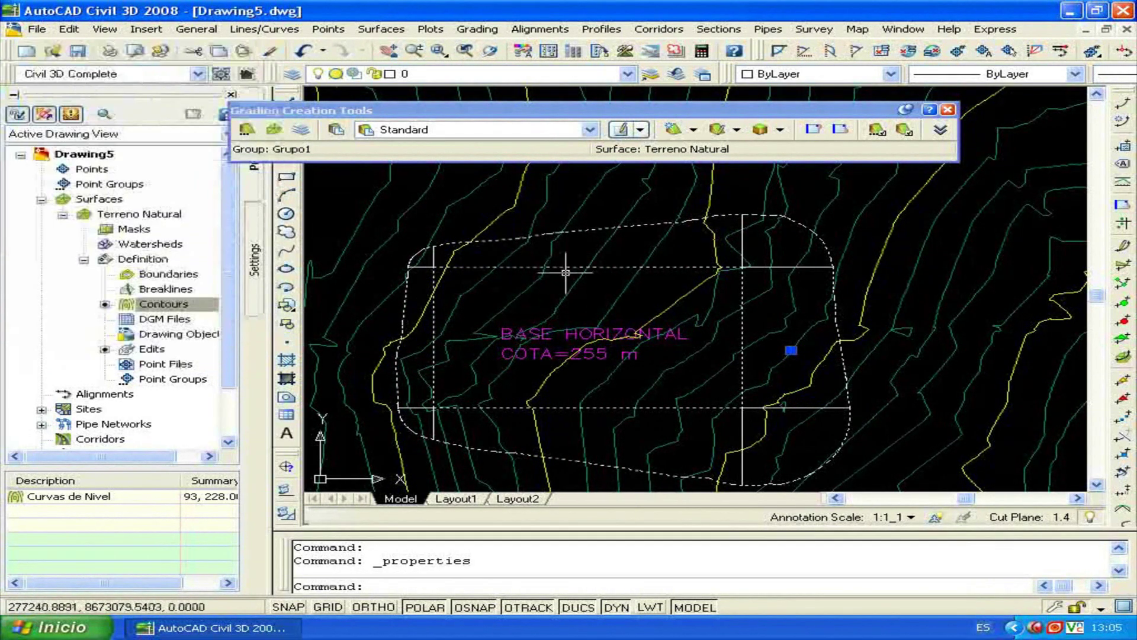
key("Escape")
middle_click_drag(670, 335, 673, 299)
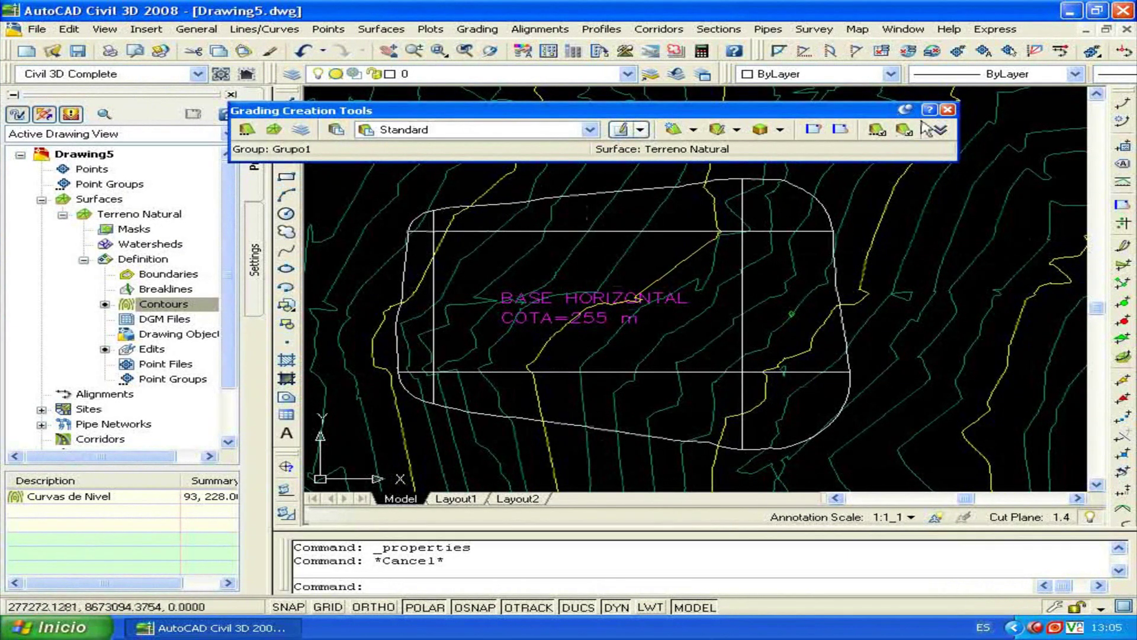
left_click(947, 110)
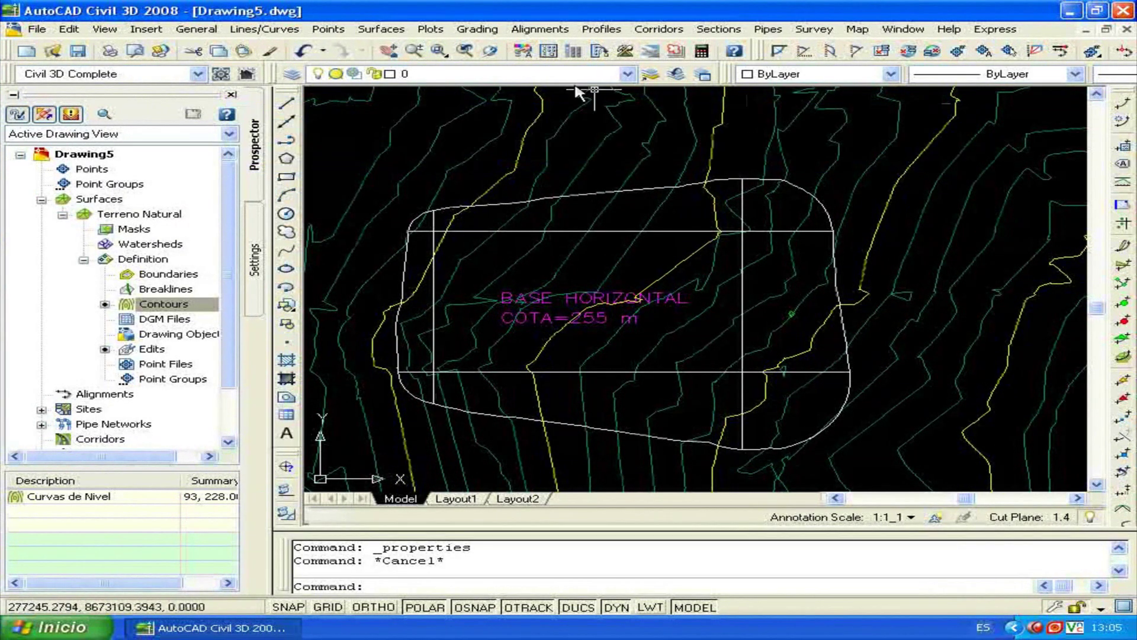
Start a detached surface from grading group Grupo1 in Site 1
left_click(477, 29)
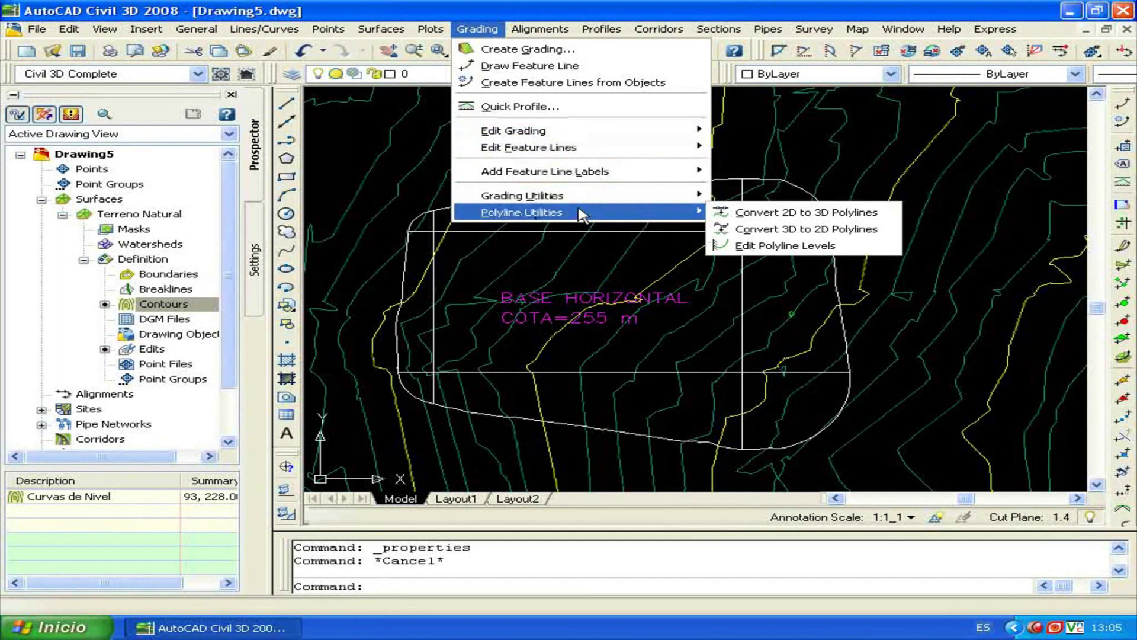
mouse_move(522, 196)
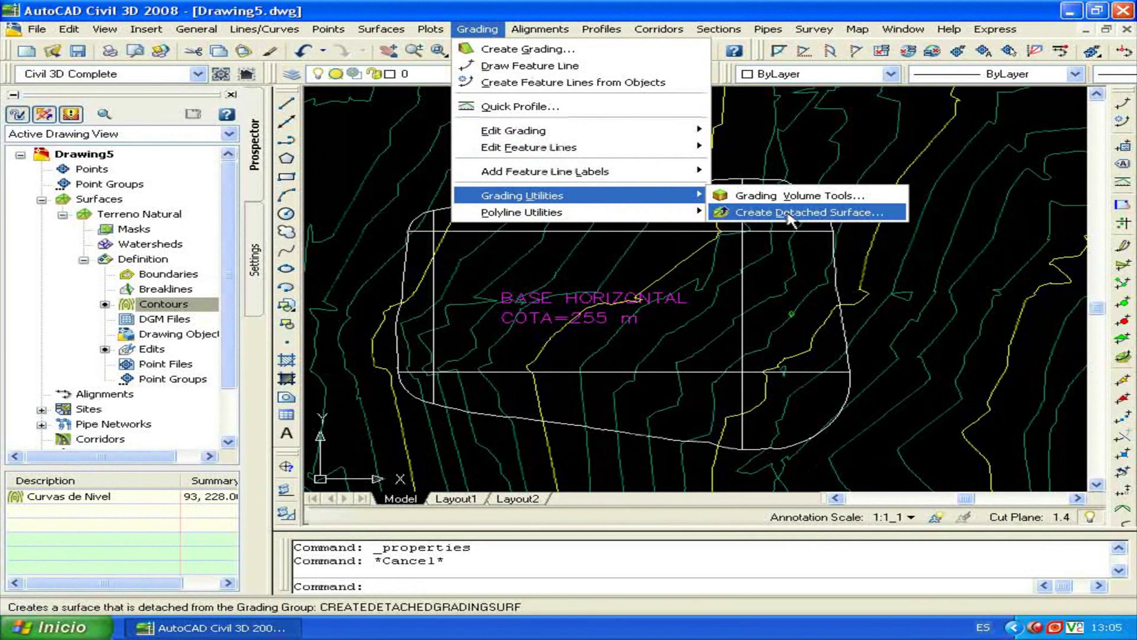
left_click(790, 215)
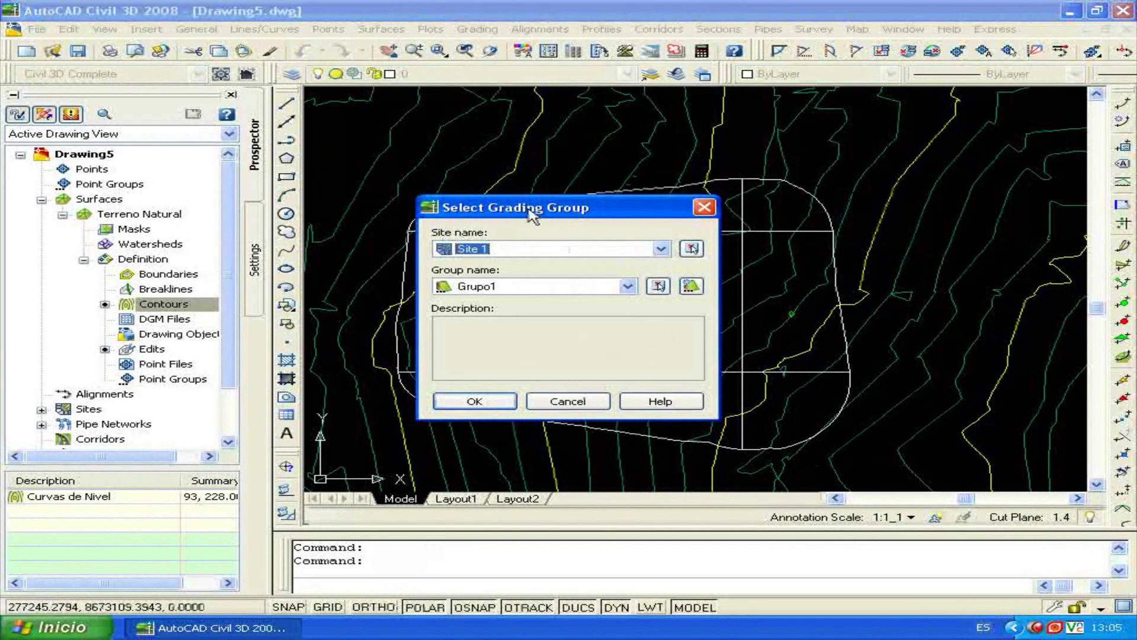
left_click(702, 201)
left_click(616, 214)
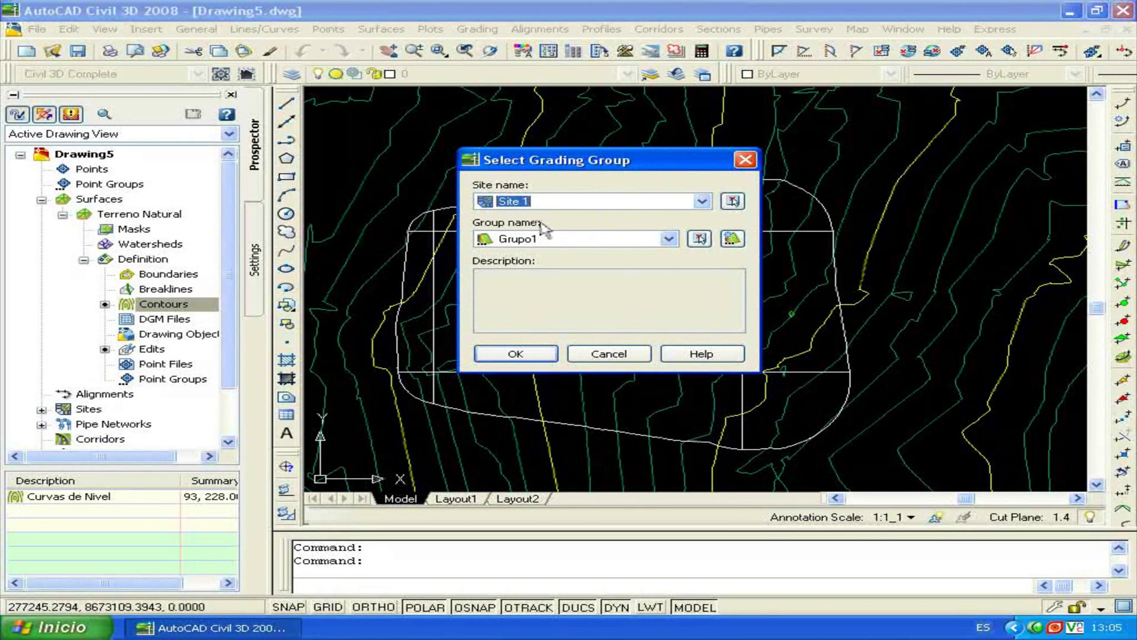
left_click(549, 240)
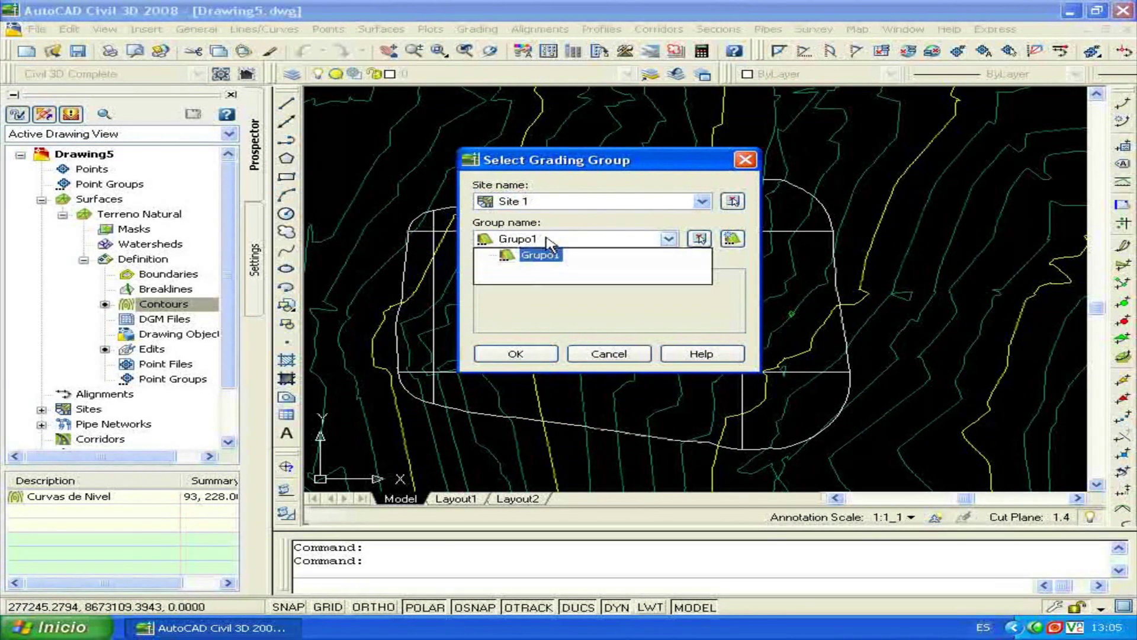
left_click(517, 353)
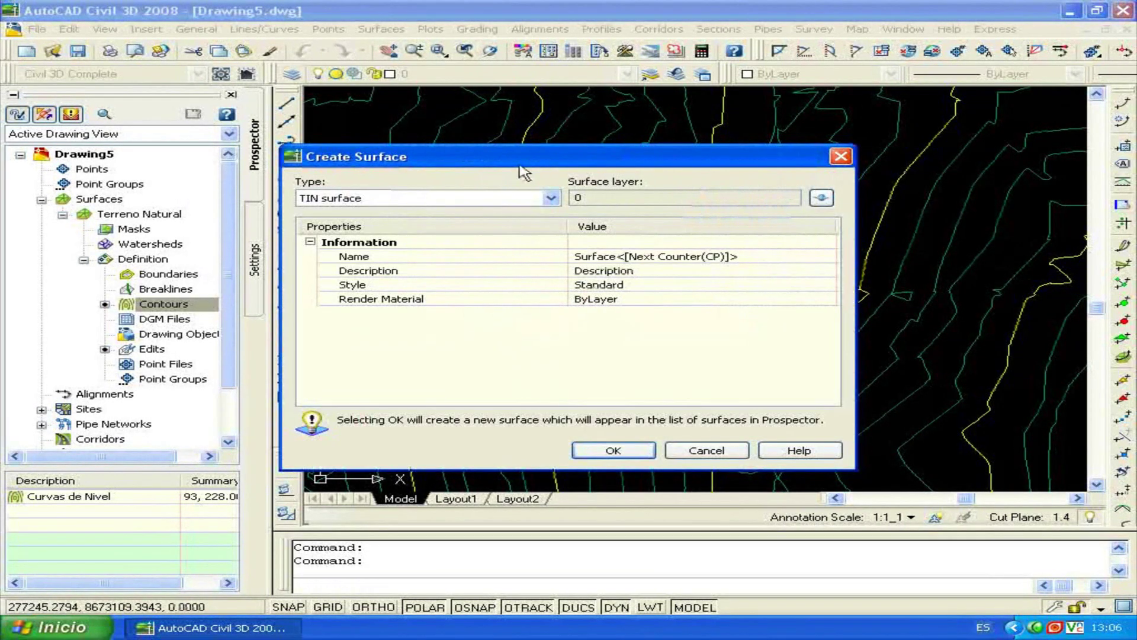
Name the new detached surface 'Plataforma' and create it
left_click(703, 259)
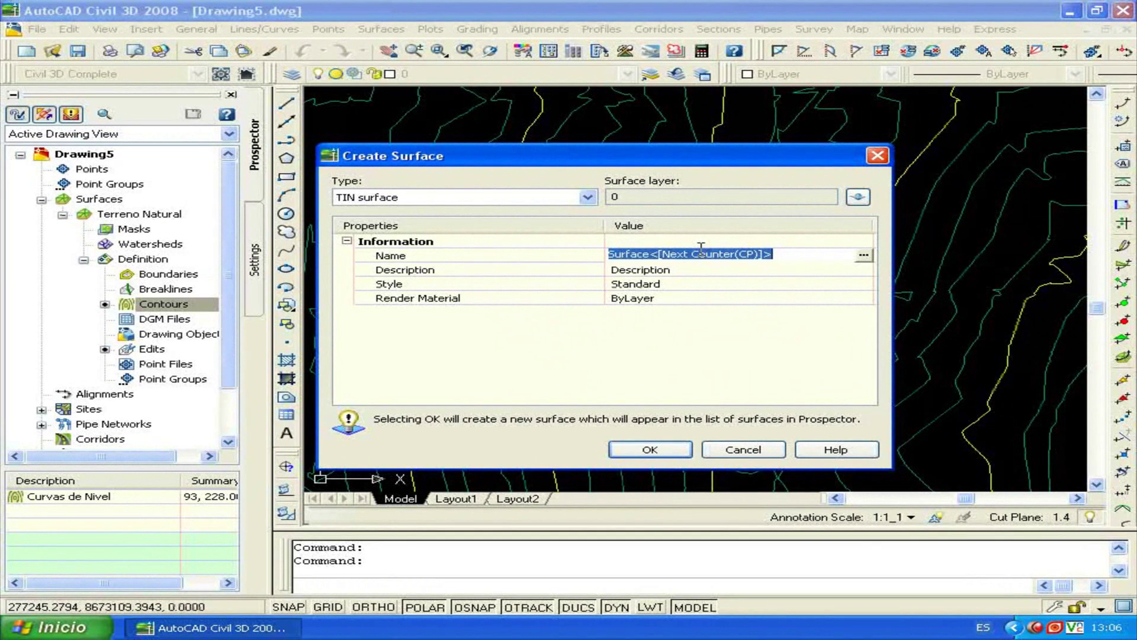
type("Plataforma")
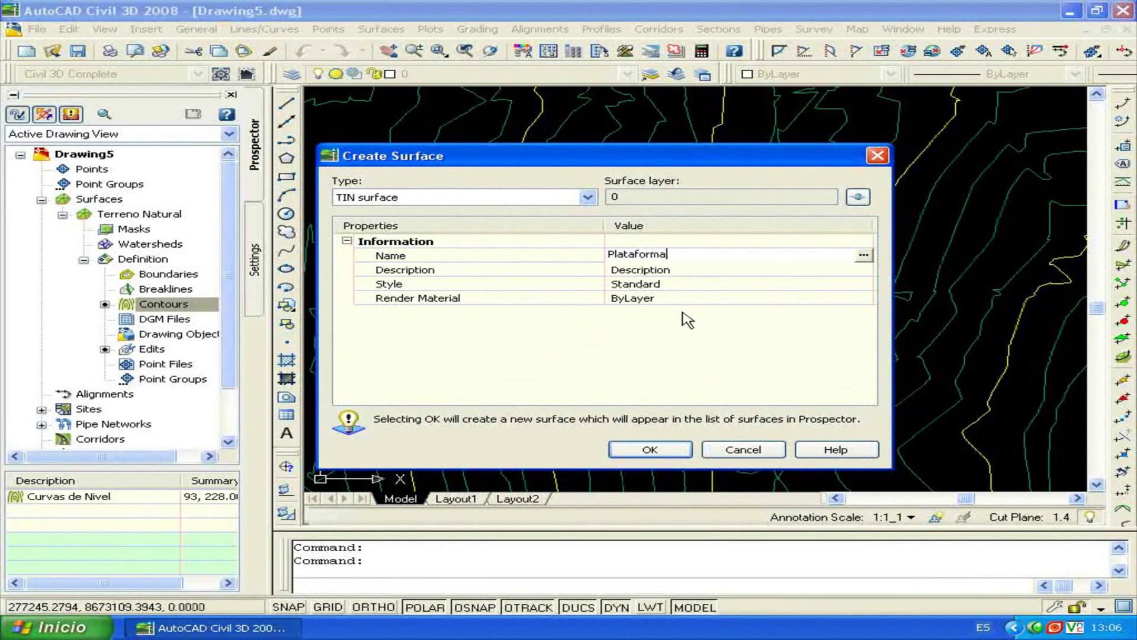
left_click(650, 450)
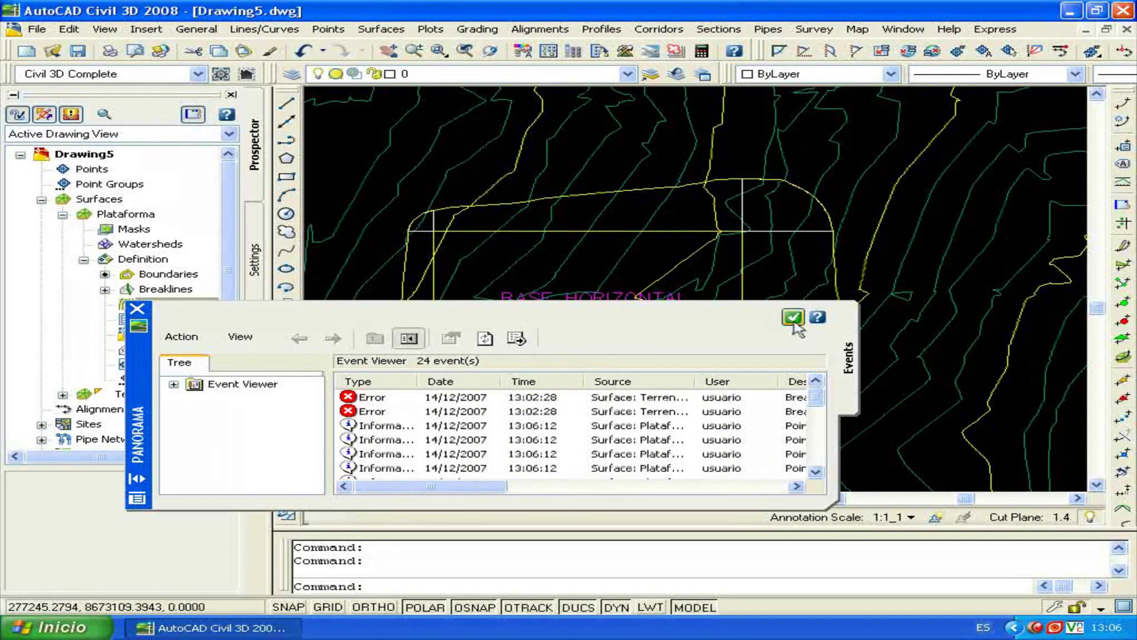
Close the Panorama event log and collapse the Plataforma surface in Prospector
left_click(793, 318)
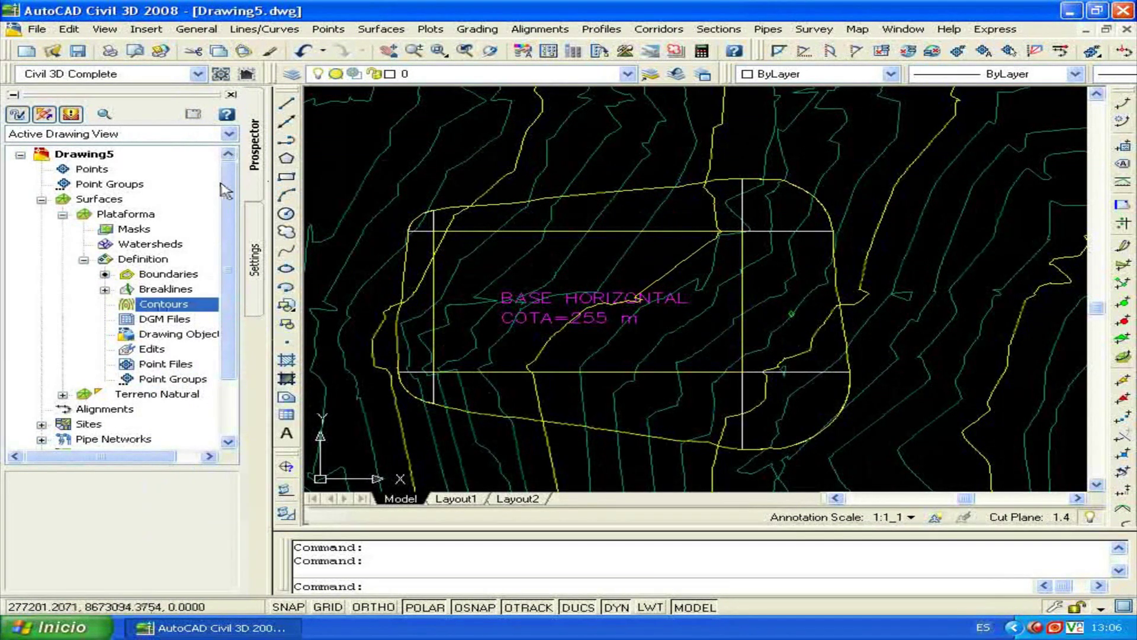
left_click(63, 216)
left_click(63, 216)
left_click(63, 216)
left_click(63, 216)
left_click(63, 215)
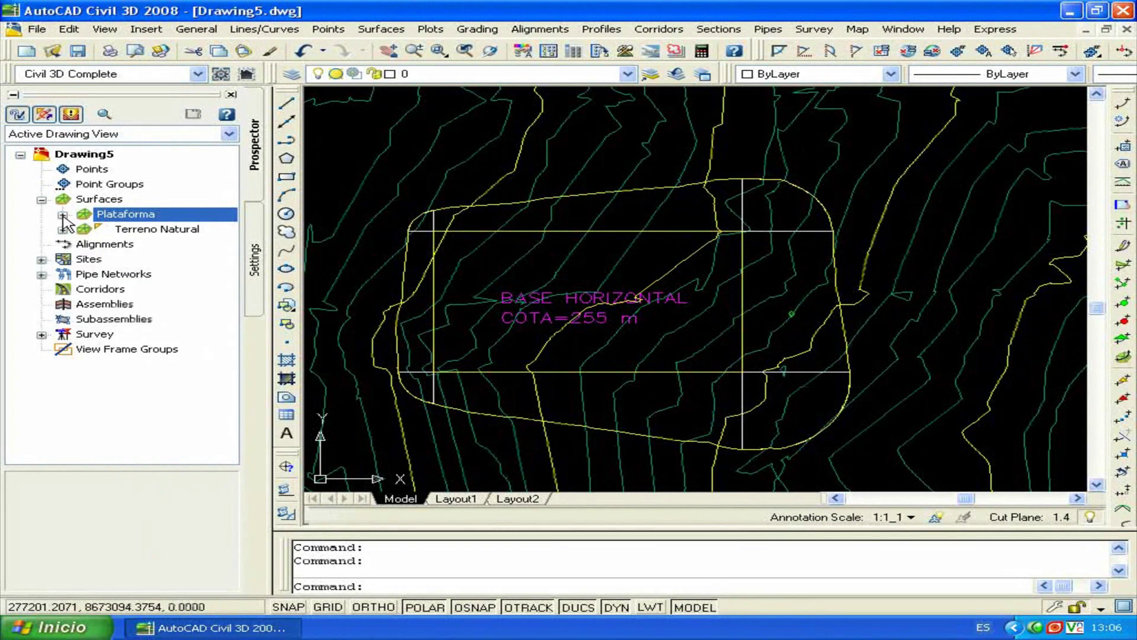
Select Terreno Natural and dismiss its context menu without choosing an action
left_click(149, 232)
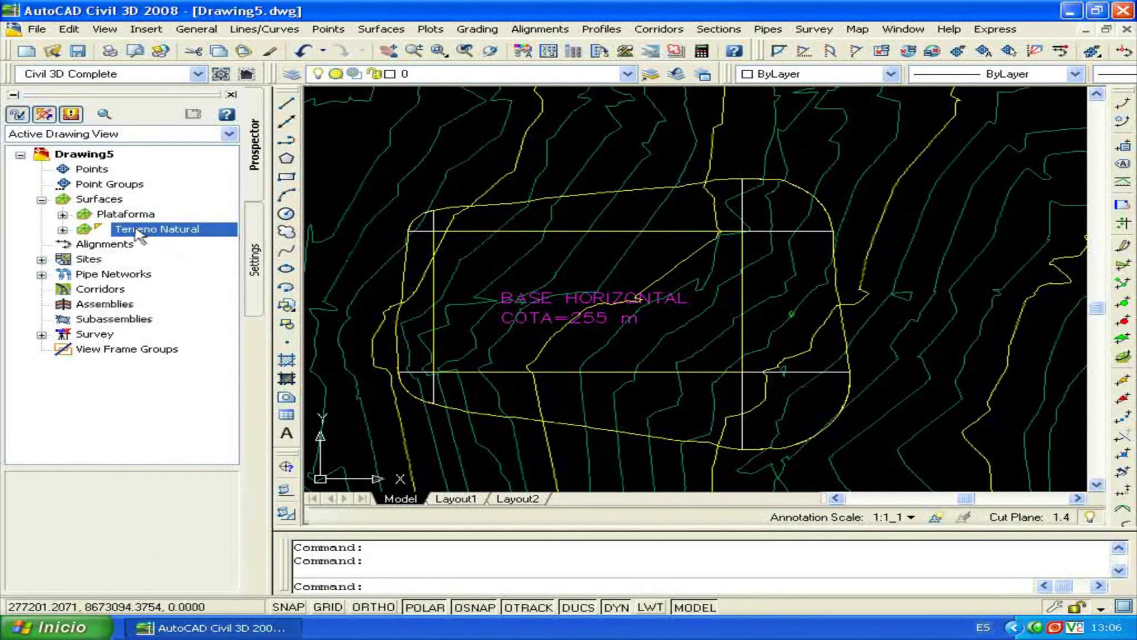
right_click(138, 233)
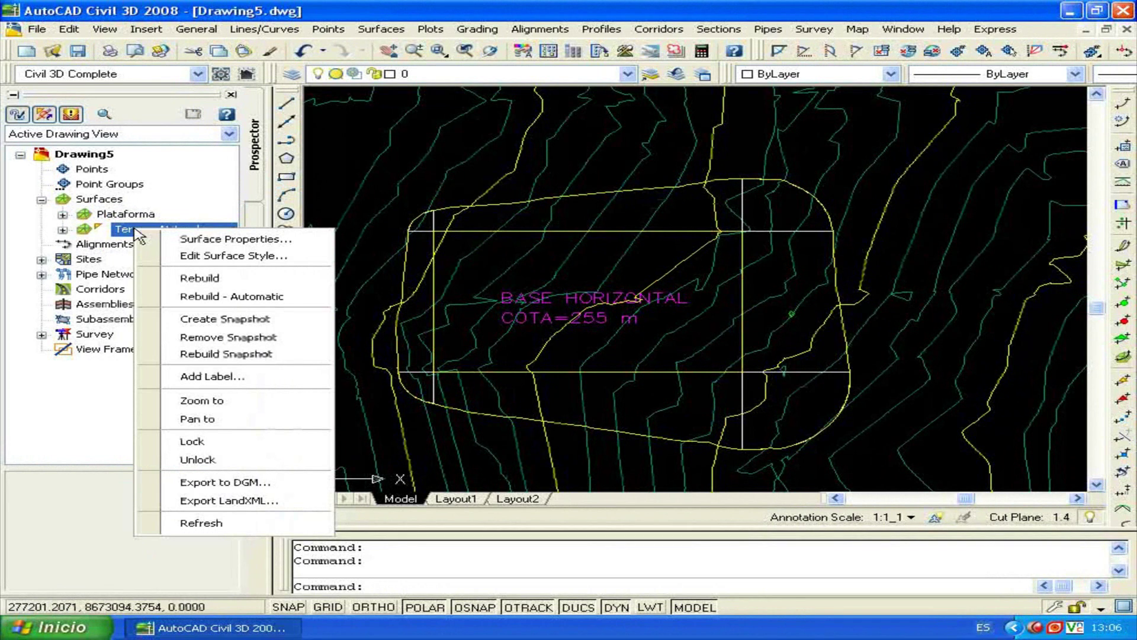
left_click(117, 236)
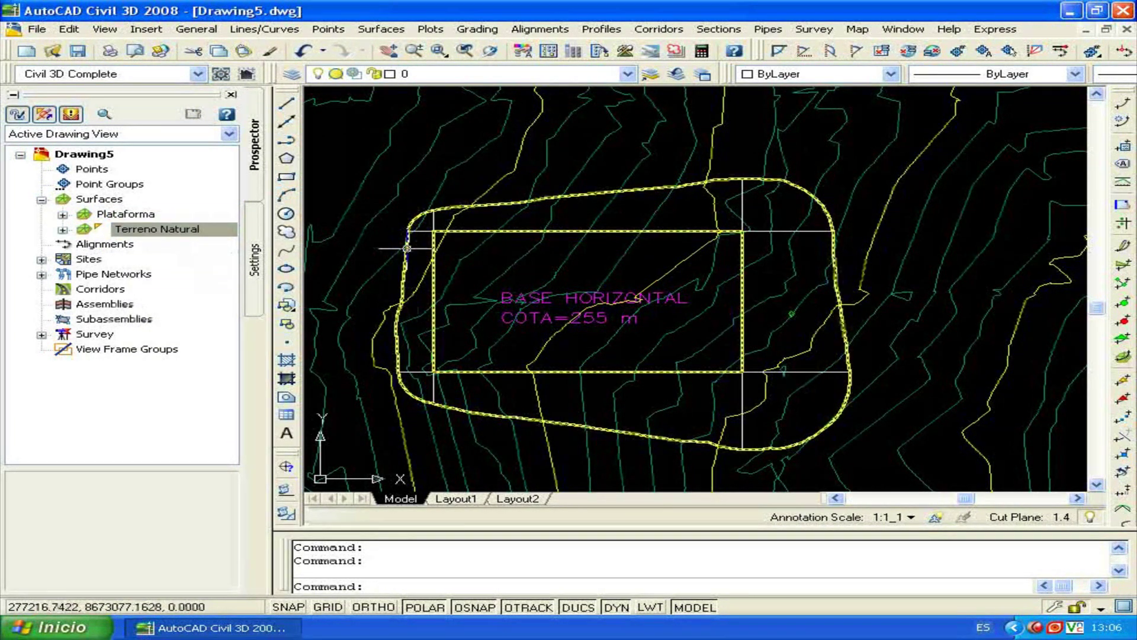
Zoom out to the whole terrain and select the Terreno Natural surface with the COPY command
scroll(394, 247, "down", 5)
scroll(788, 223, "down", 3)
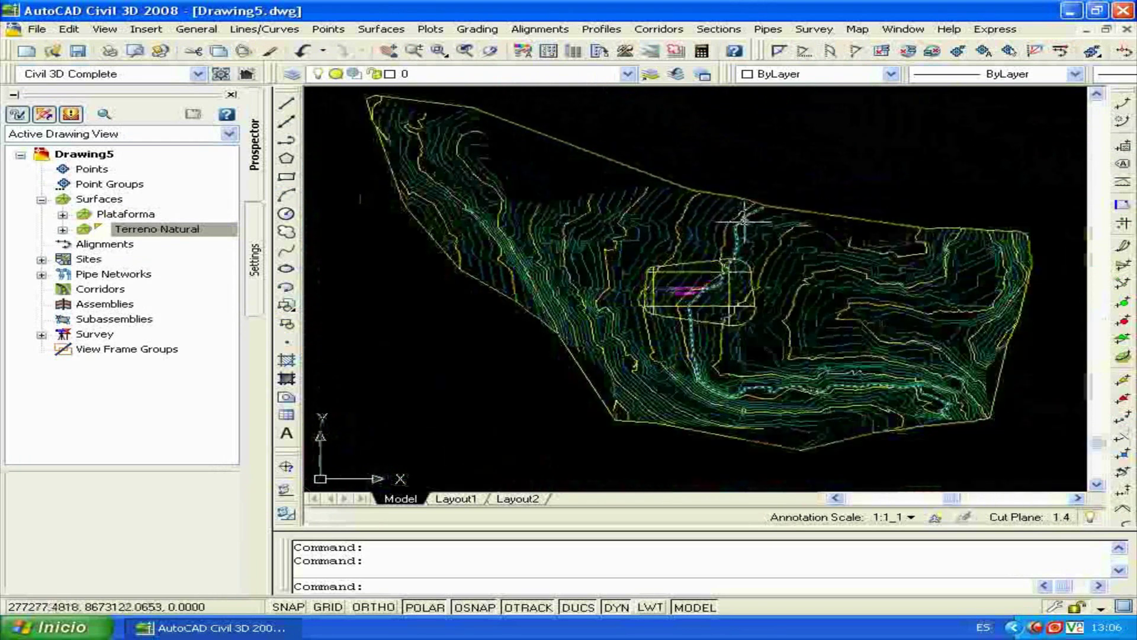
middle_click_drag(629, 221, 596, 223)
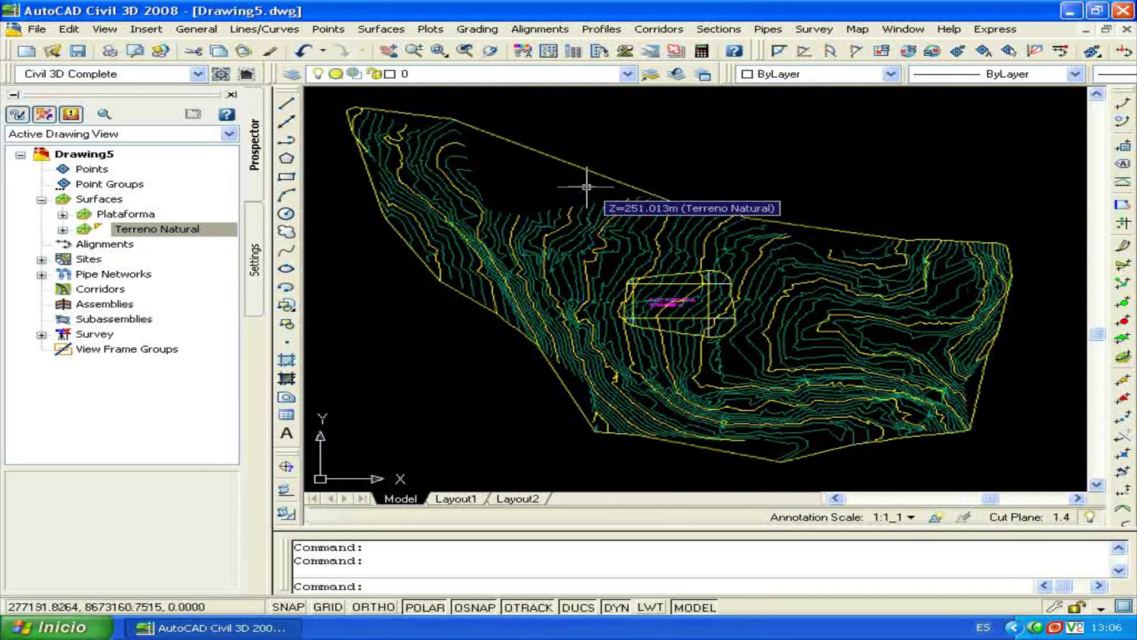
type("c")
key("Return")
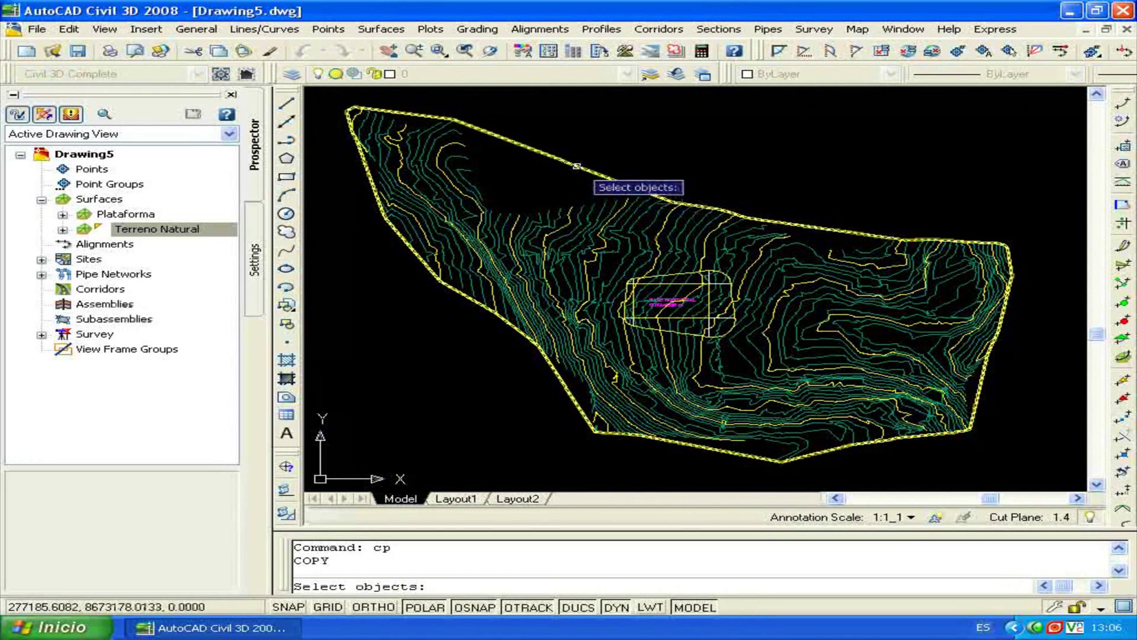
left_click(576, 166)
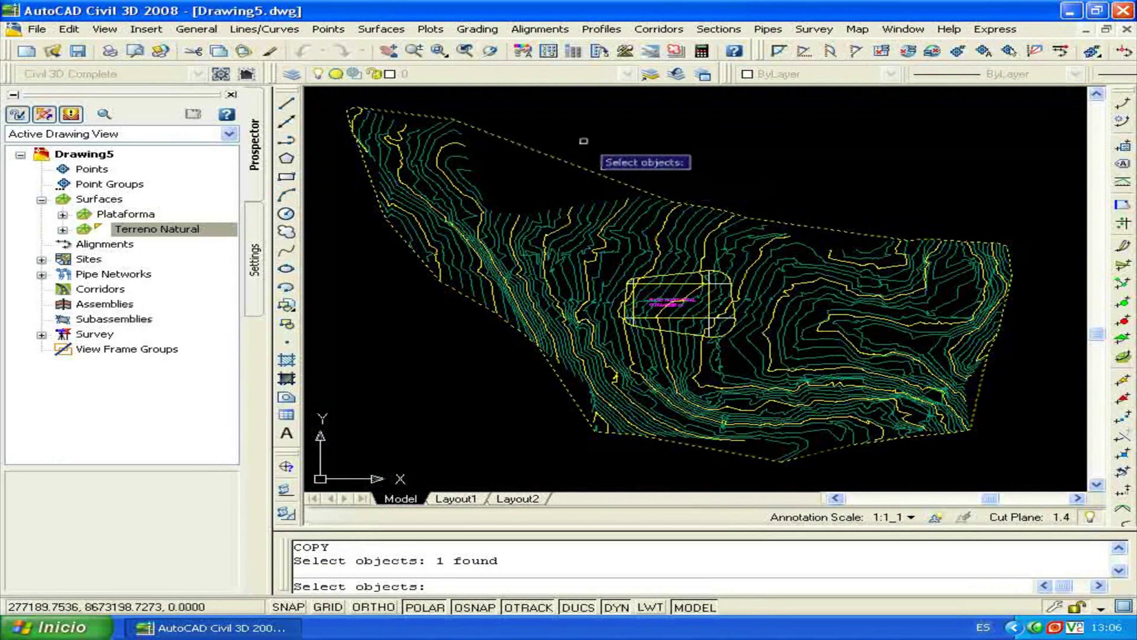
key("Return")
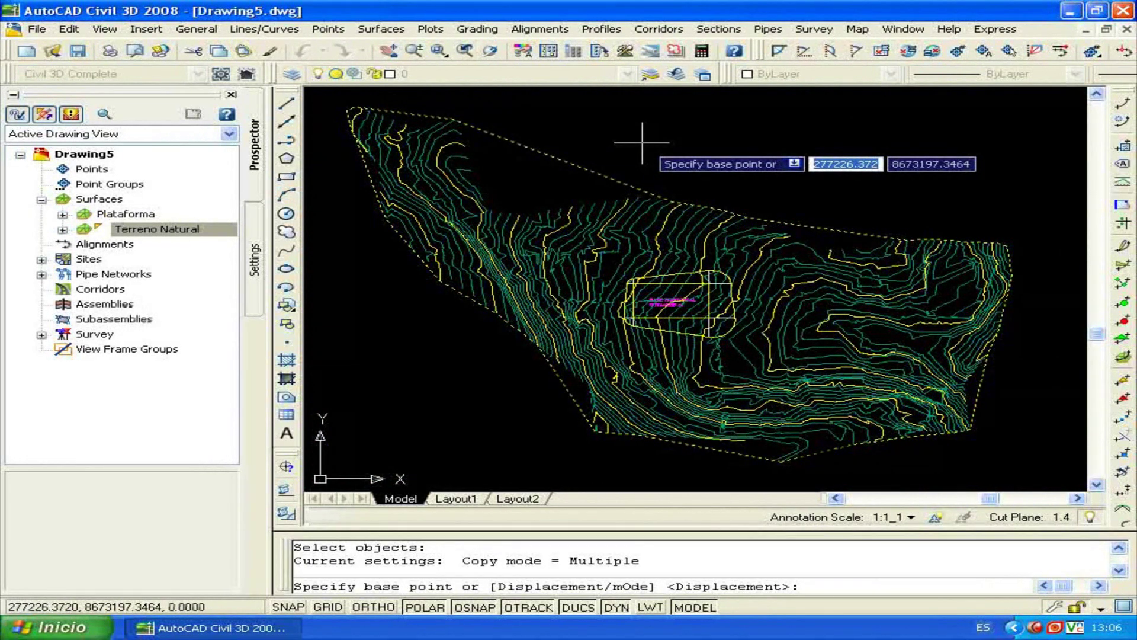
Copy it in place using base point 0,0 and second point @0,0
type("0")
key("Tab")
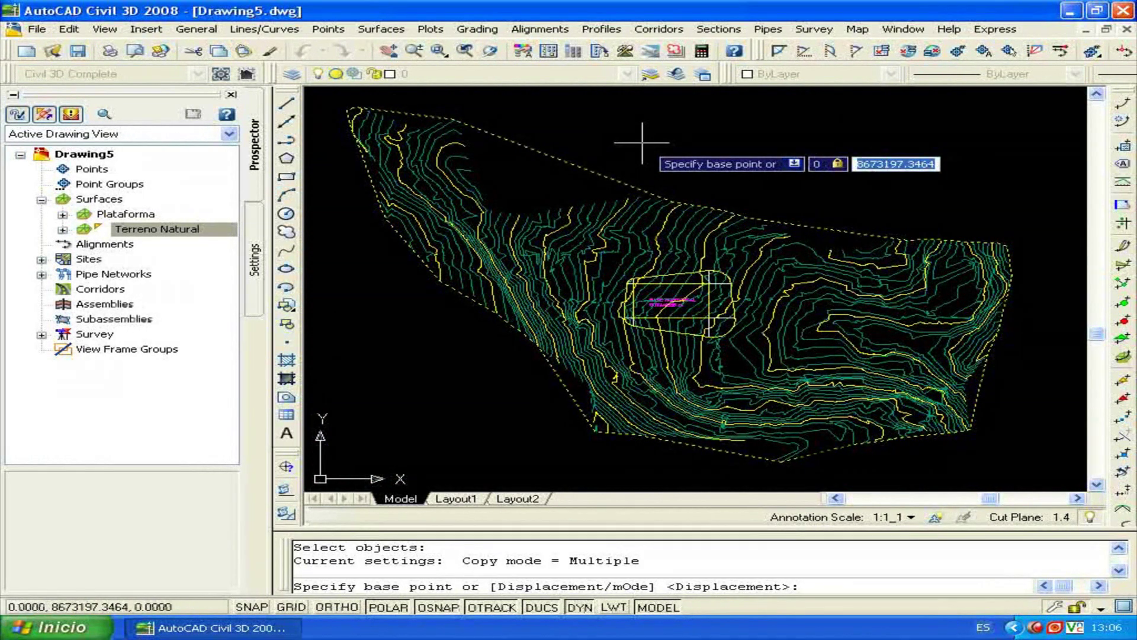
type("0")
key("Return")
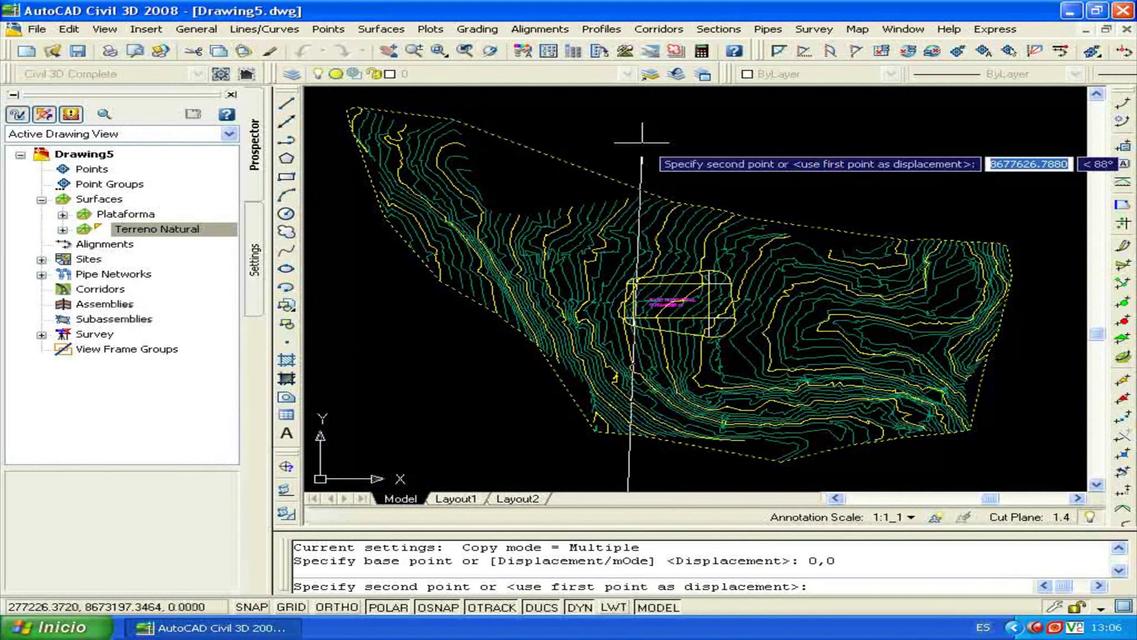
type("@0,0")
key("Return")
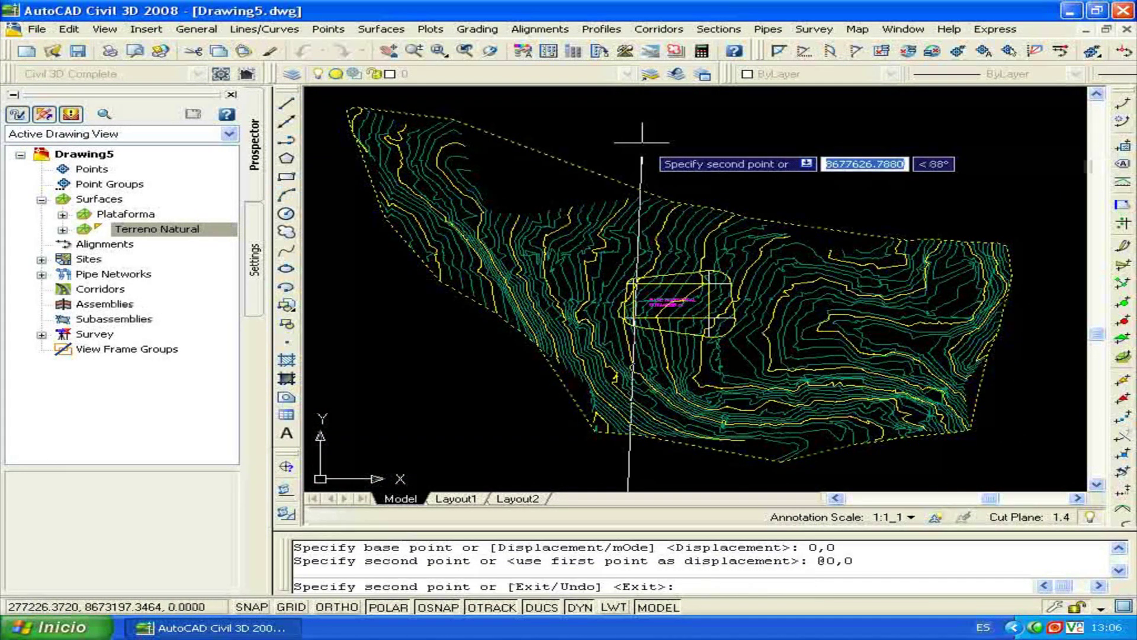
key("Return")
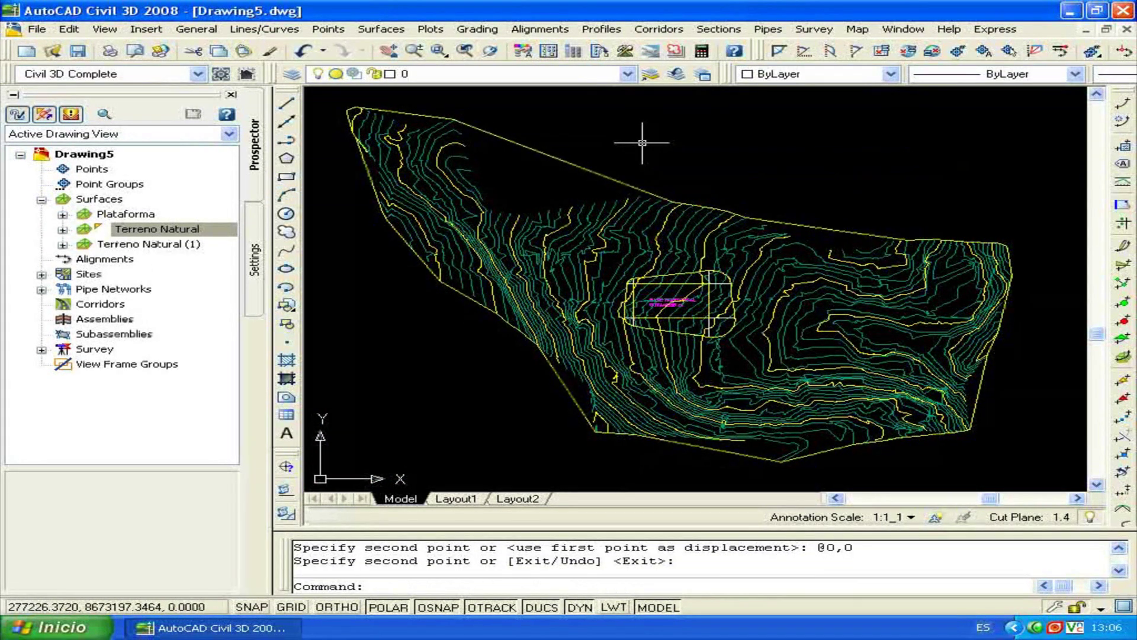
Turn off Border visibility in the Terreno Natural surface style
left_click(151, 245)
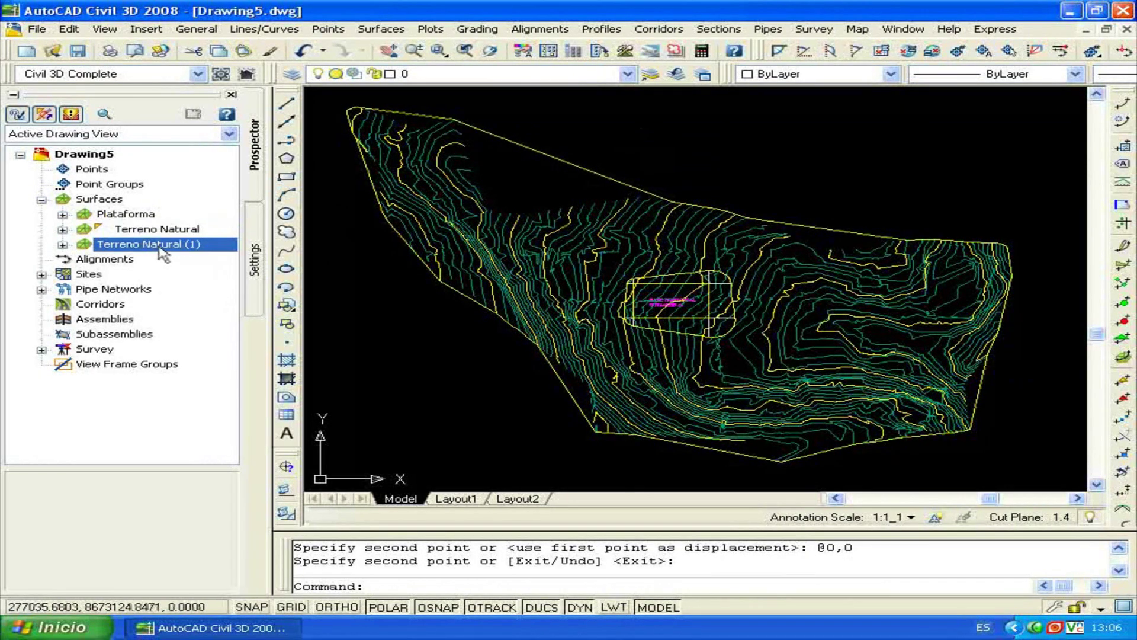
left_click(148, 228)
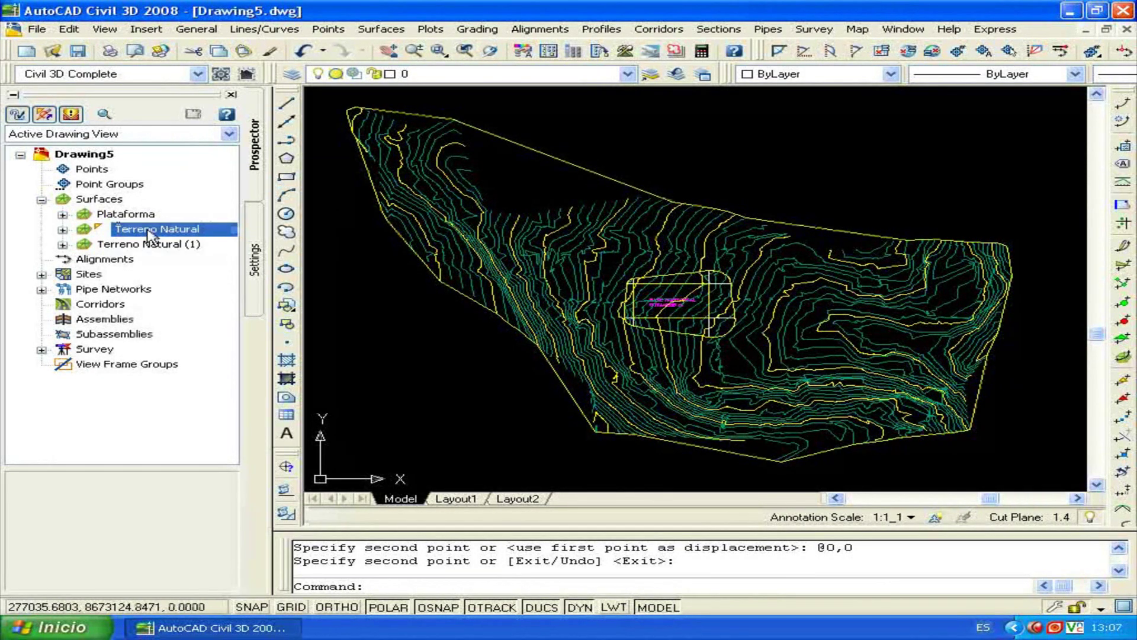
right_click(148, 229)
left_click(216, 261)
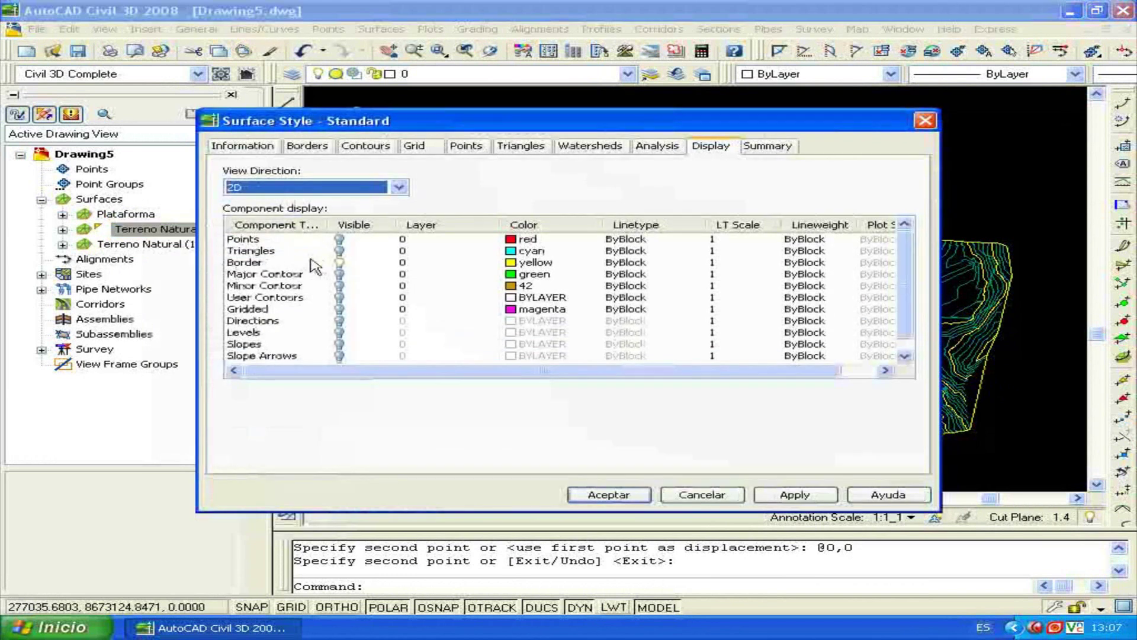
left_click(340, 262)
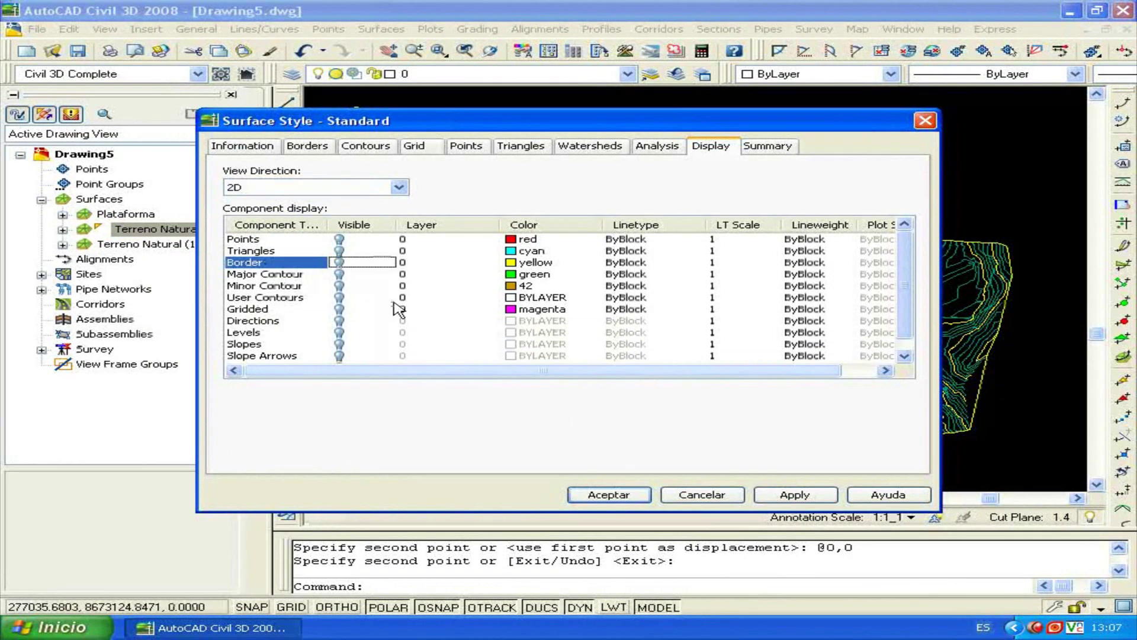
left_click(592, 494)
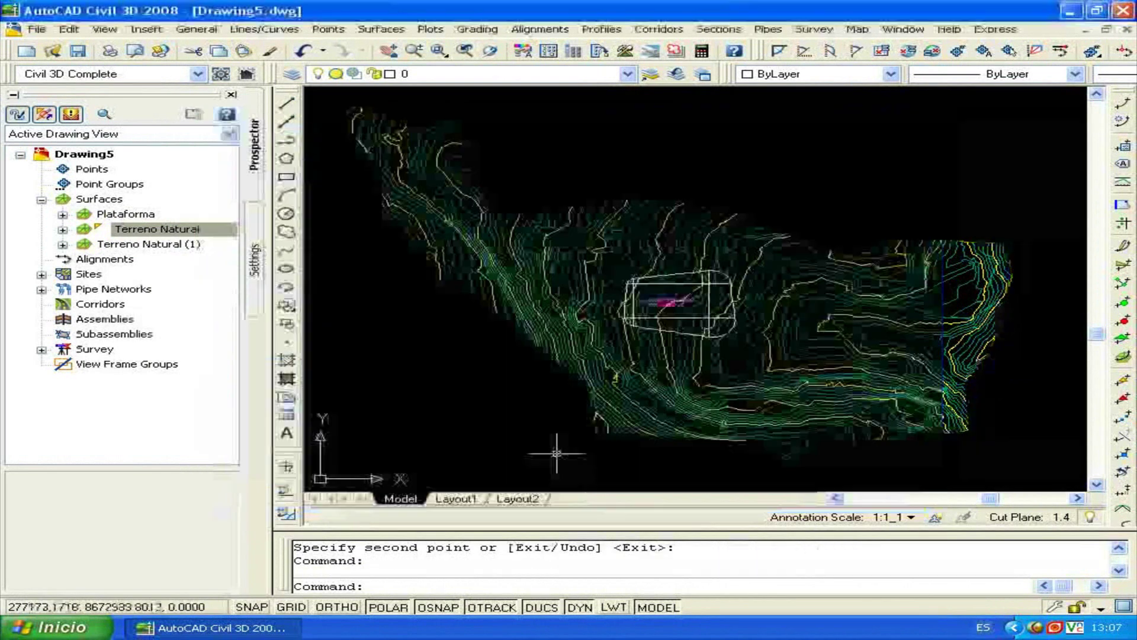
Switch off the MAESTRAS and SECUNDARIAS layers
left_click(409, 74)
left_click(319, 144)
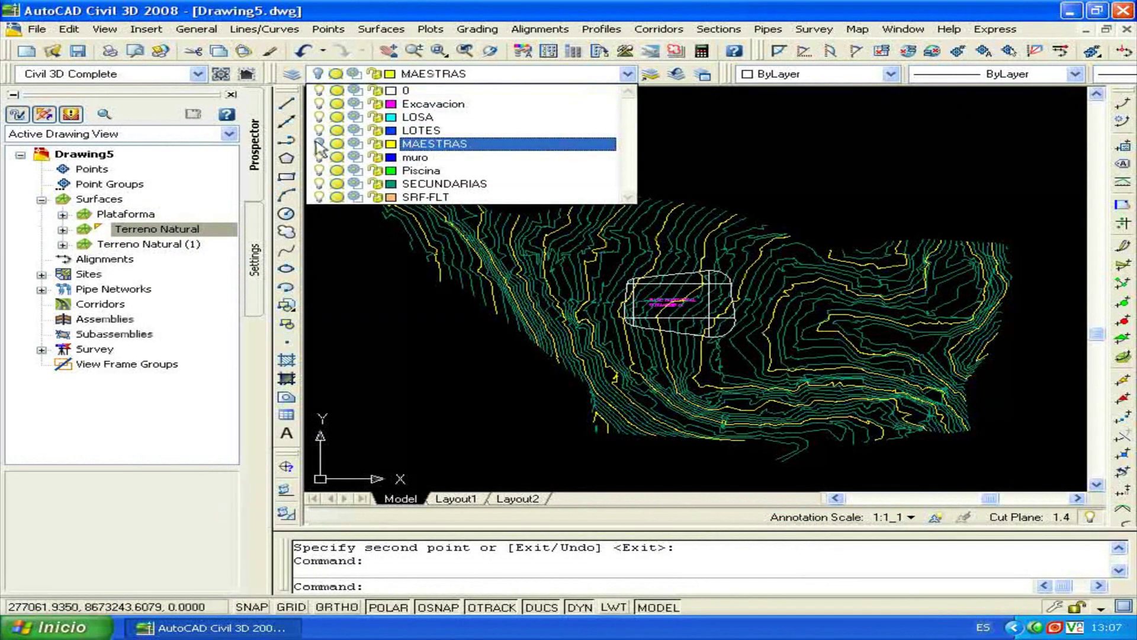
left_click(319, 184)
left_click(337, 271)
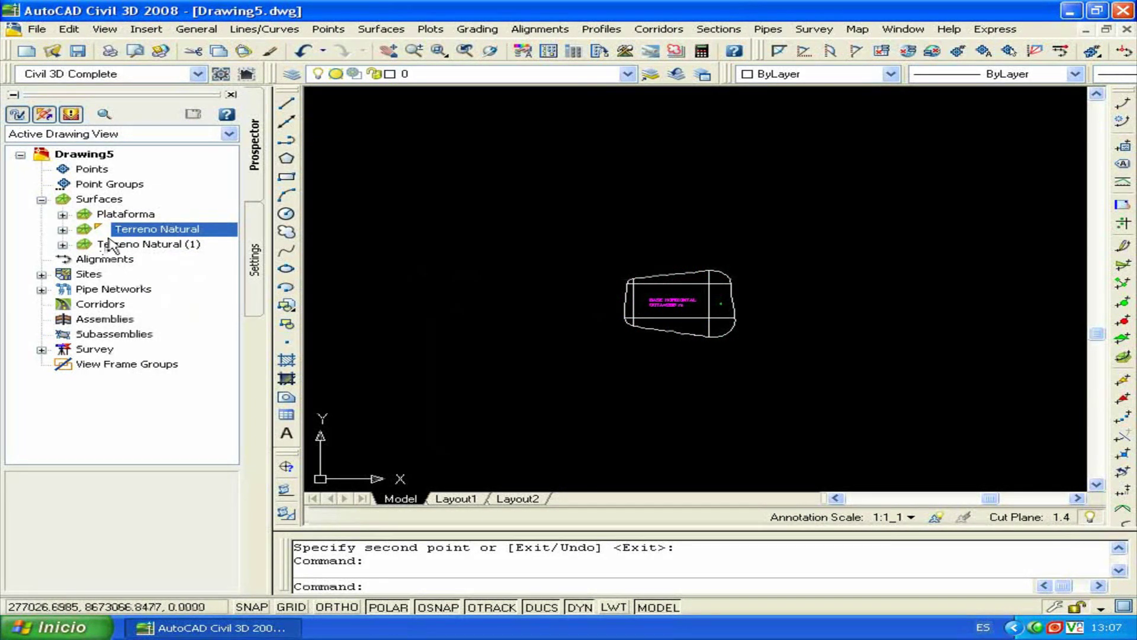
left_click(116, 246)
Change the Name in Terreno Natural (1)'s Surface Properties to Terreno Proyectado
right_click(148, 243)
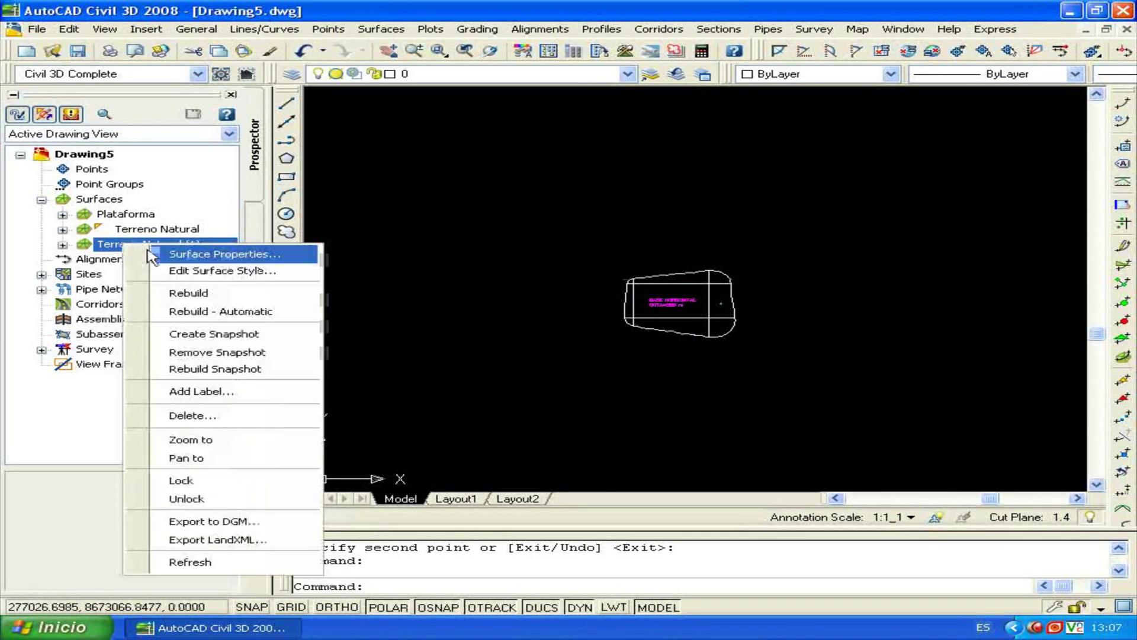
left_click(225, 252)
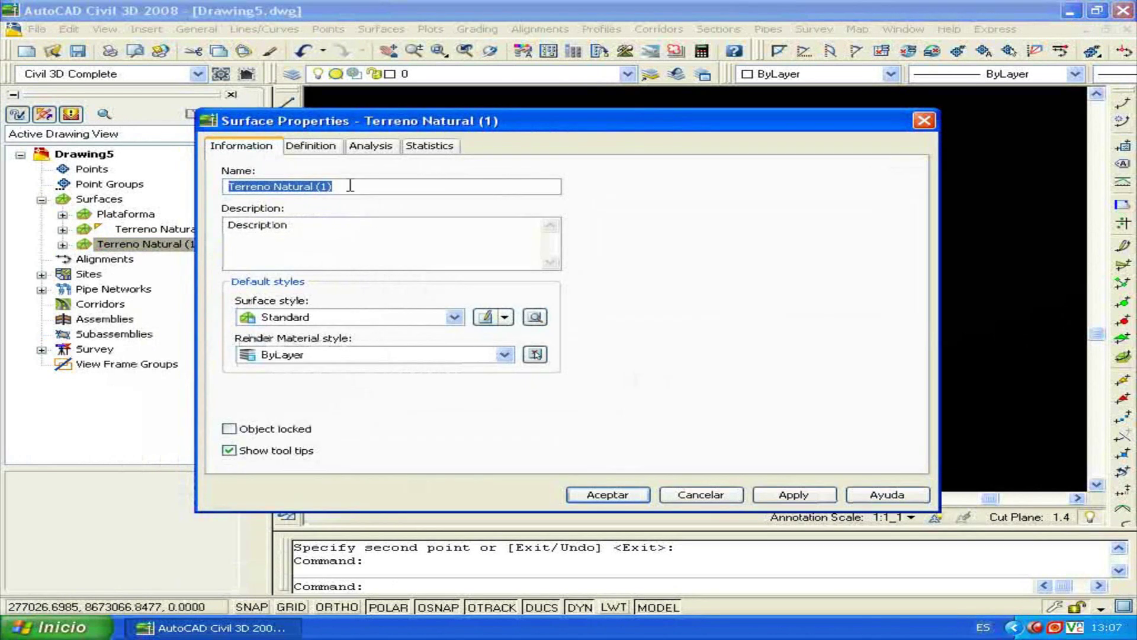
type("Te")
type("P")
type("tado")
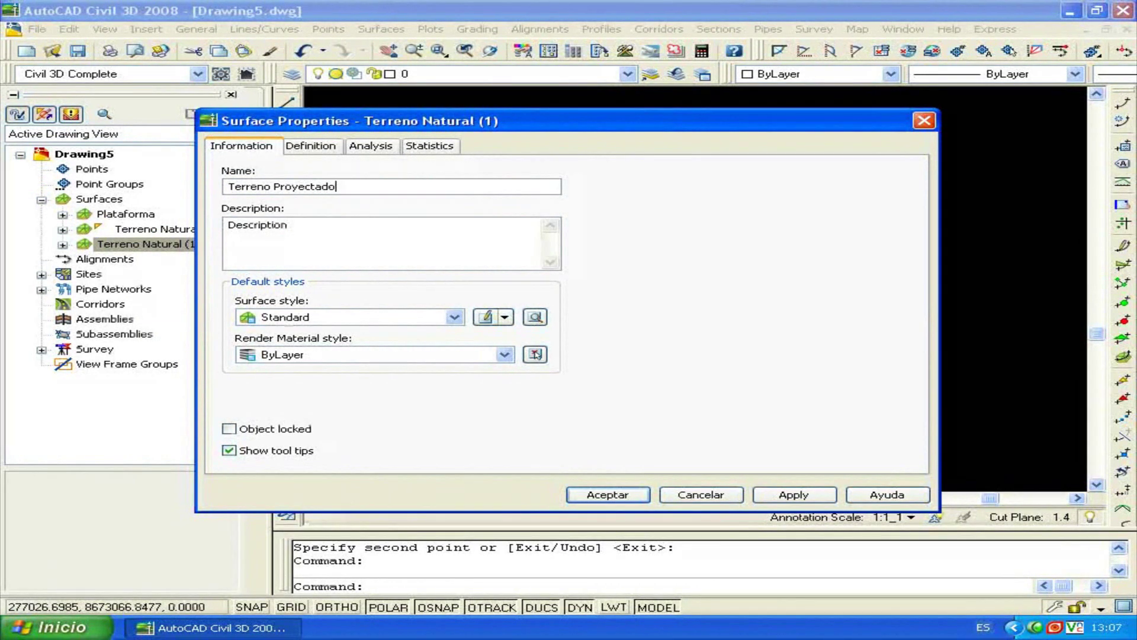
left_click(609, 495)
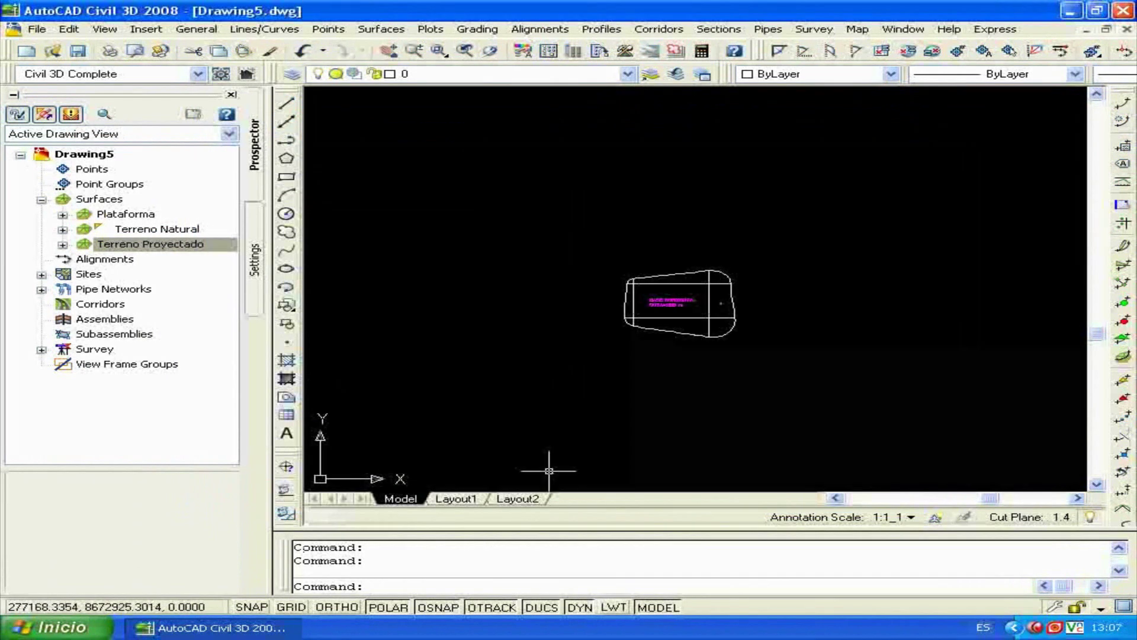
Open Terreno Proyectado's Standard surface style and toggle Major Contour visibility
right_click(121, 249)
left_click(172, 273)
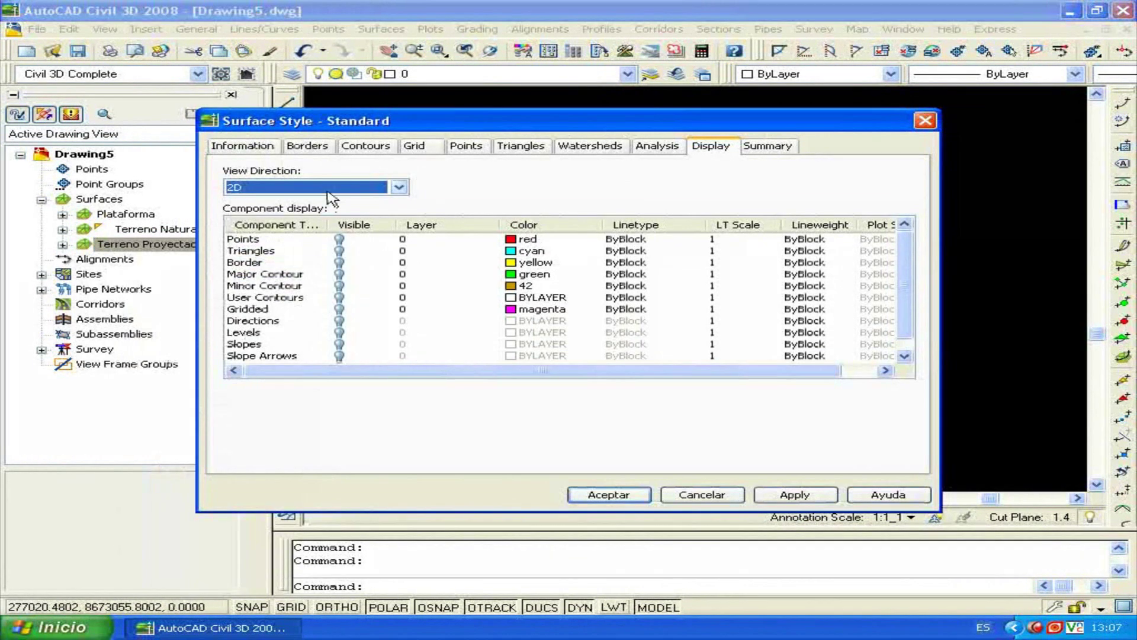
left_click(339, 274)
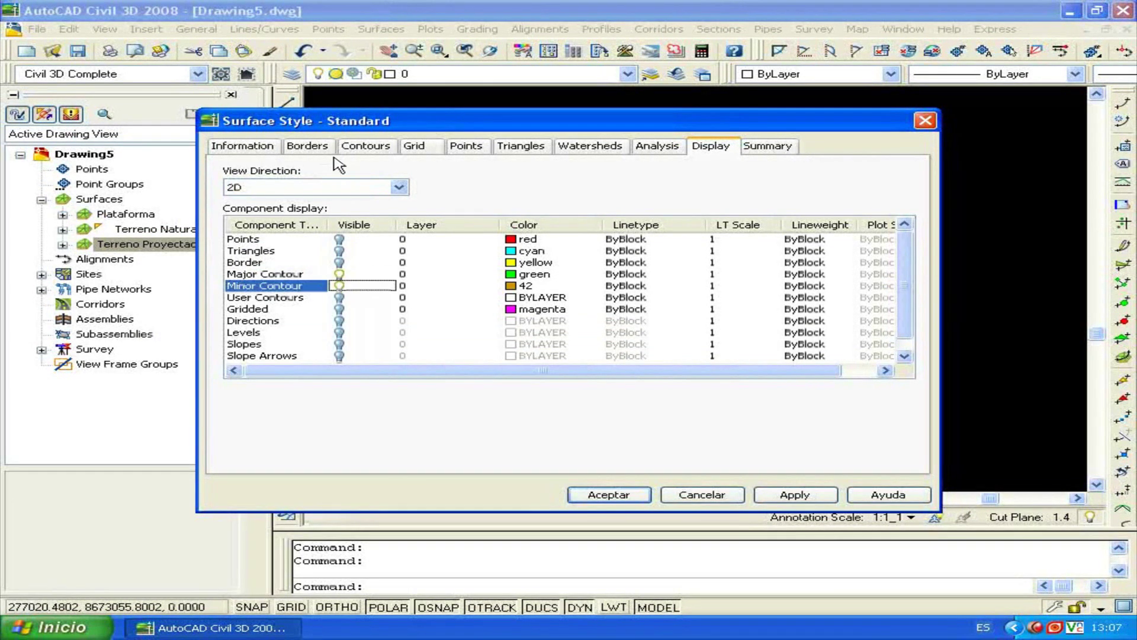